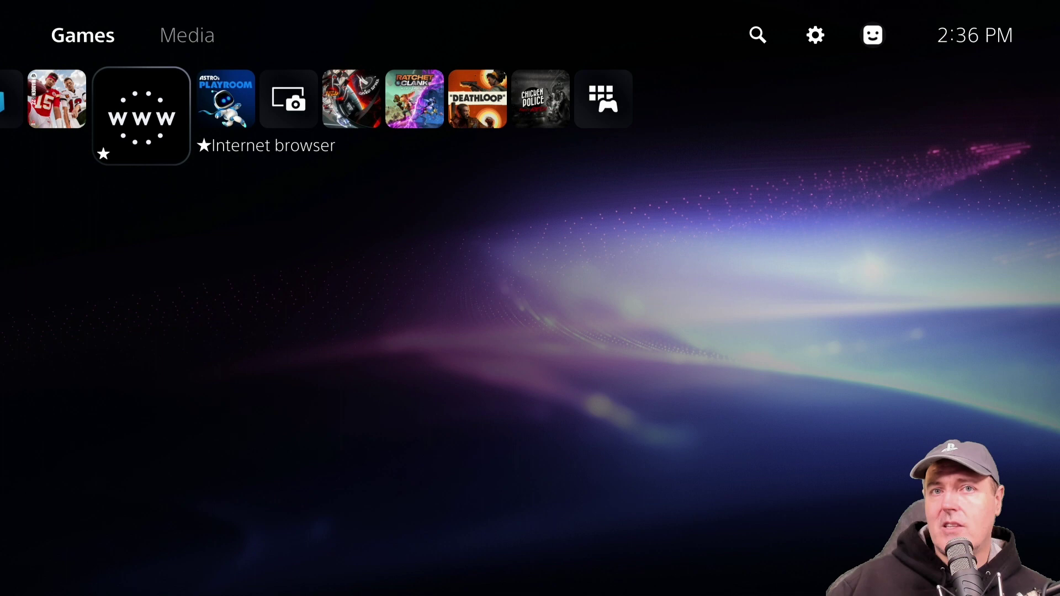
Open the Network section of the console Settings from the home screen
key(Up)
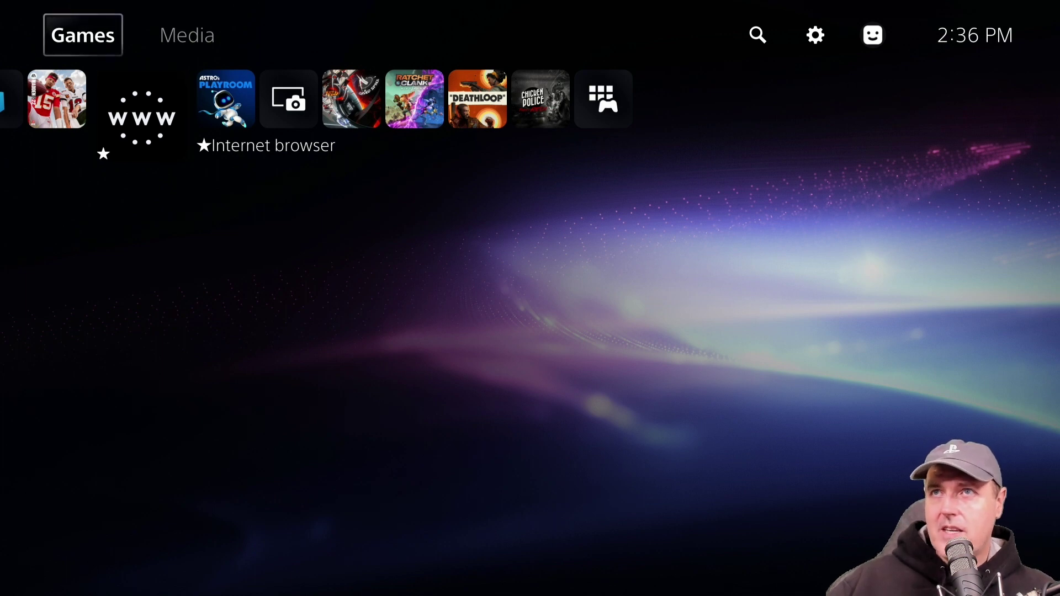
key(Right)
key(Right)
key(Right)
key(Return)
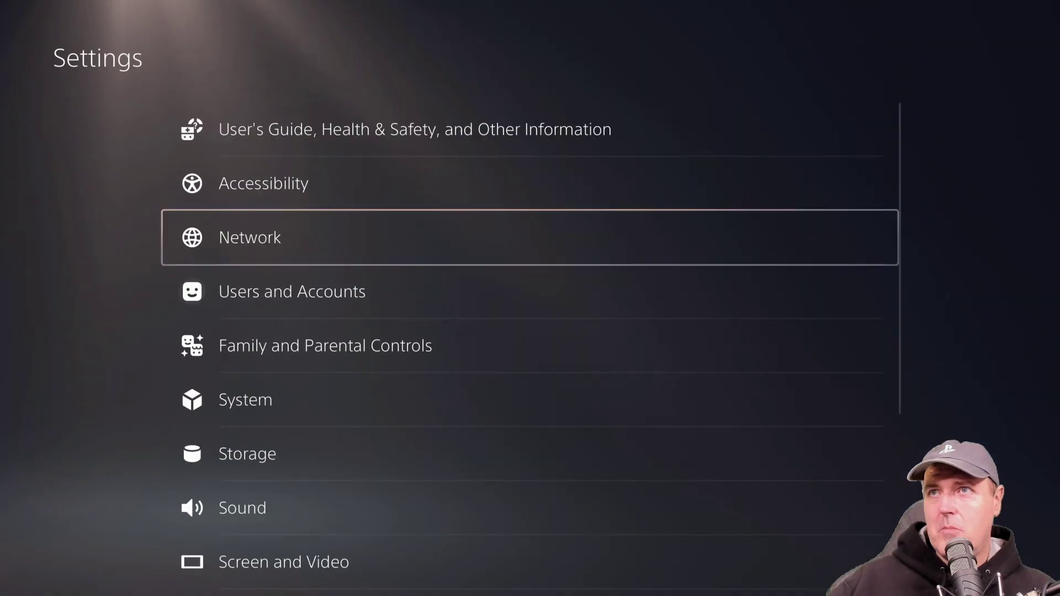
key(Return)
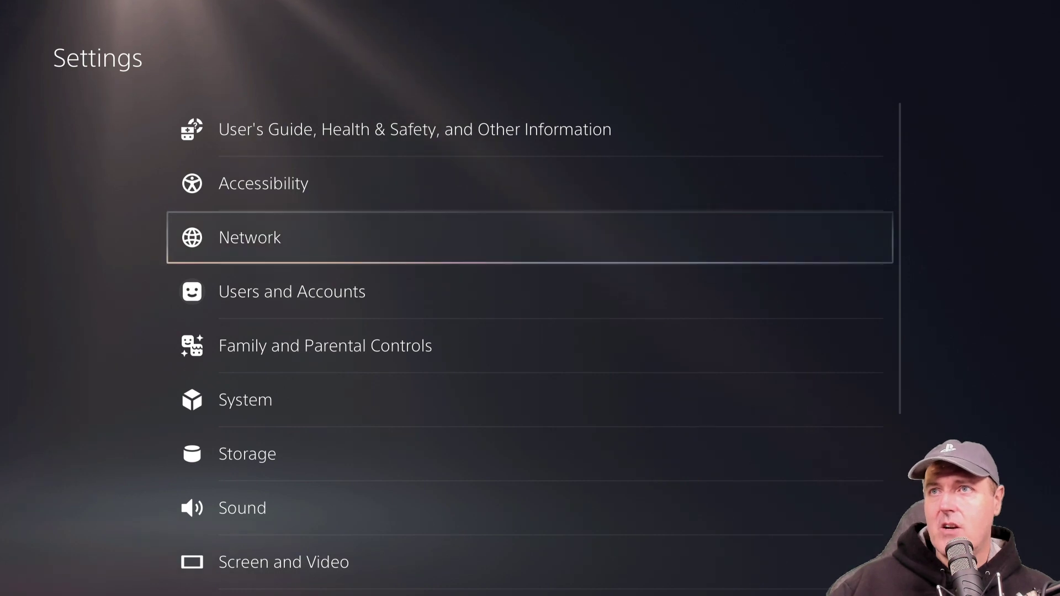
Start Set Up Internet Connection to list registered and nearby Wi-Fi networks
key(Down)
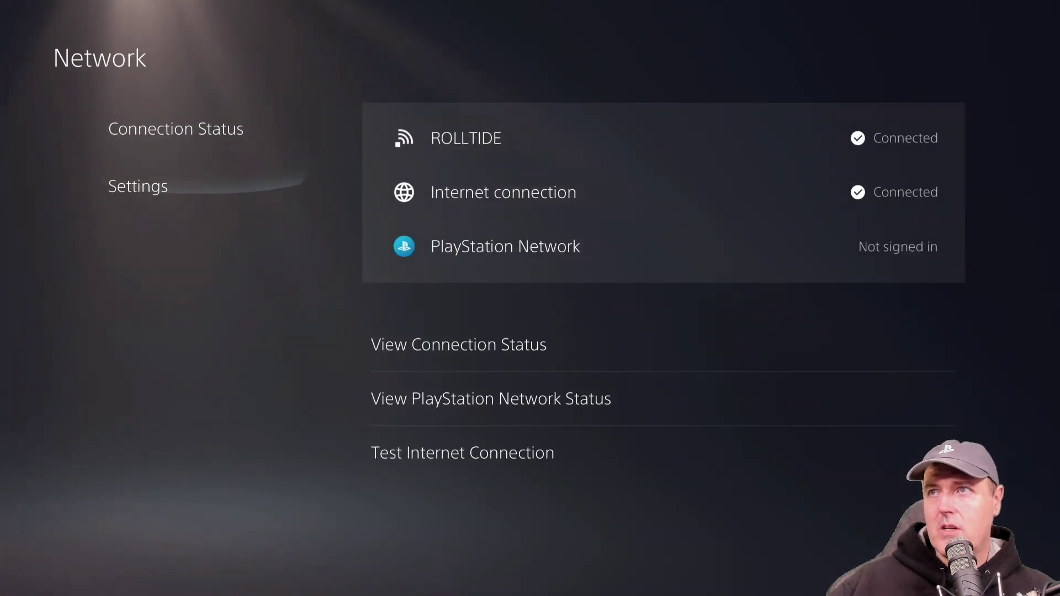
key(Right)
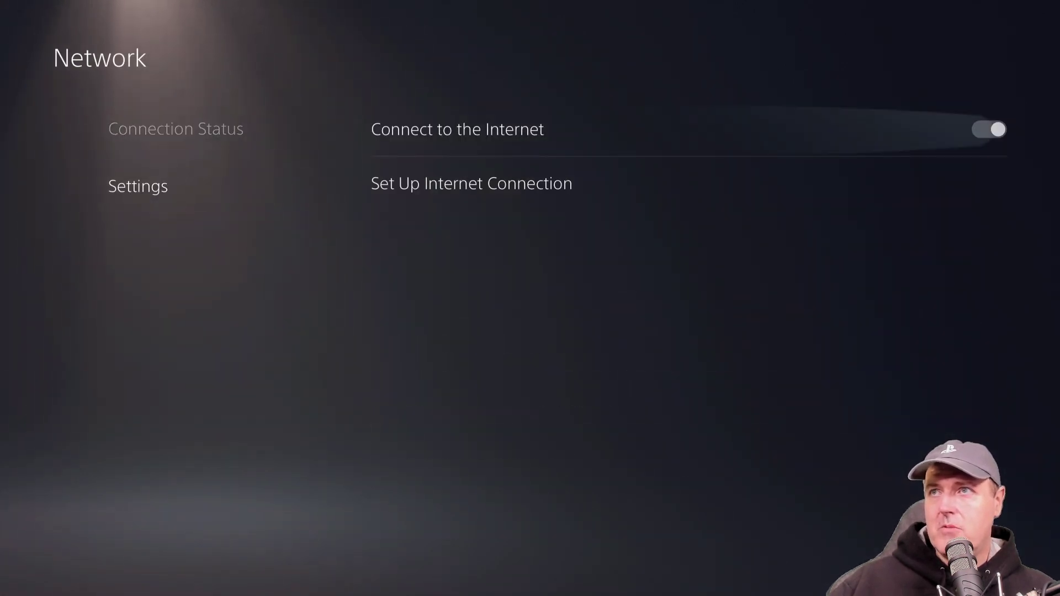
key(Down)
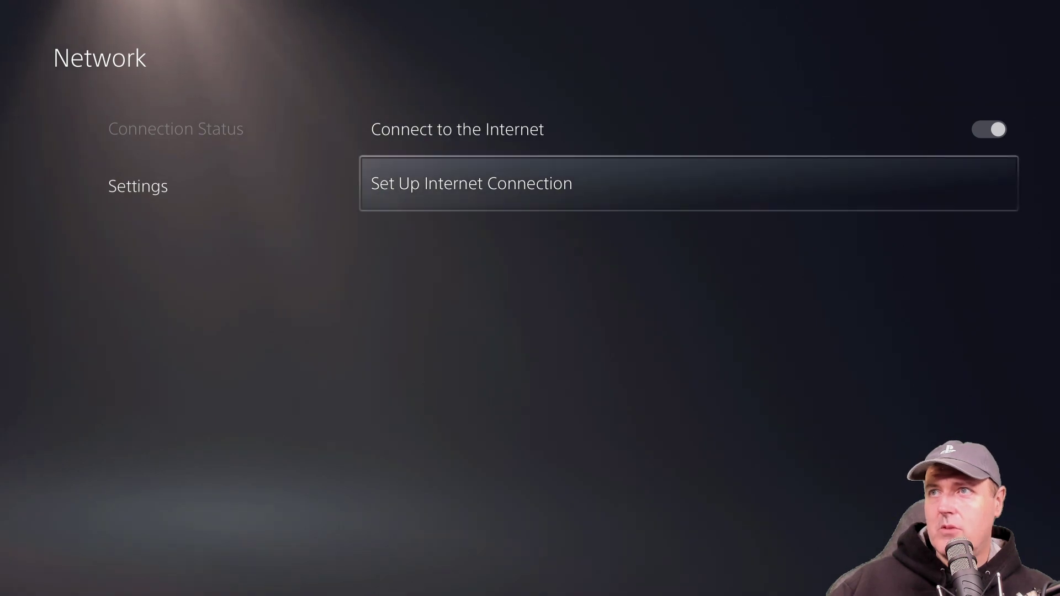
key(Return)
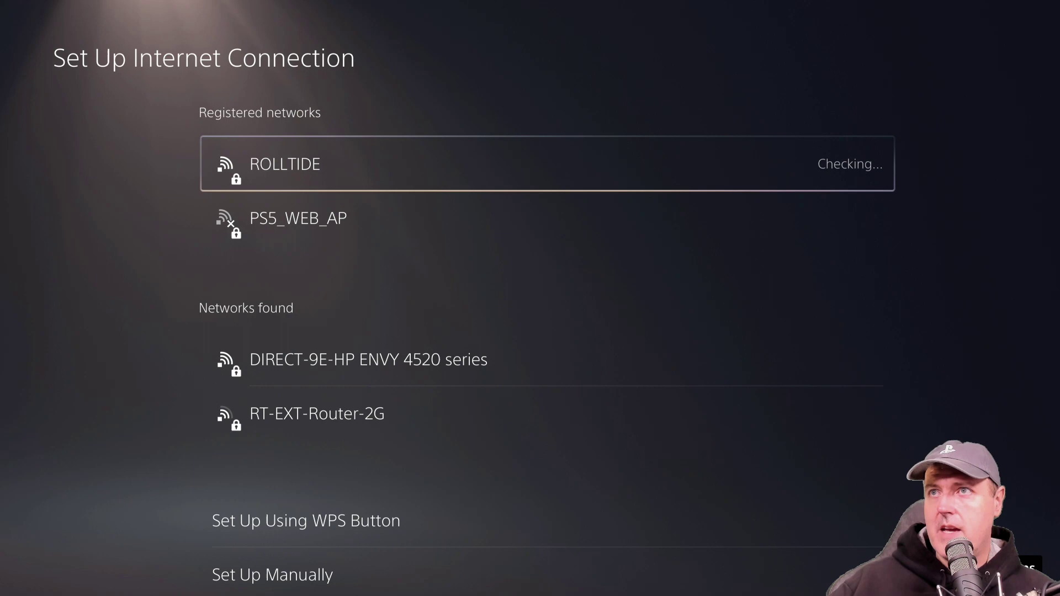
In ROLLTIDE's Advanced Settings, switch DNS Settings from Manual to Automatic
key(Return)
key(Down)
key(Escape)
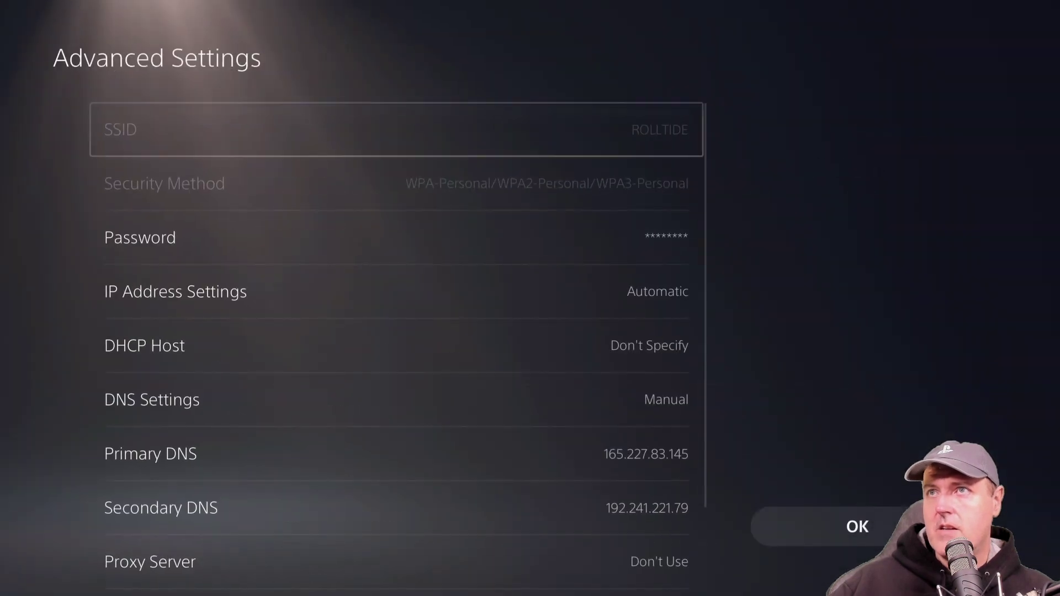
key(Down)
key(Down)
key(Down)
key(Down)
key(Down)
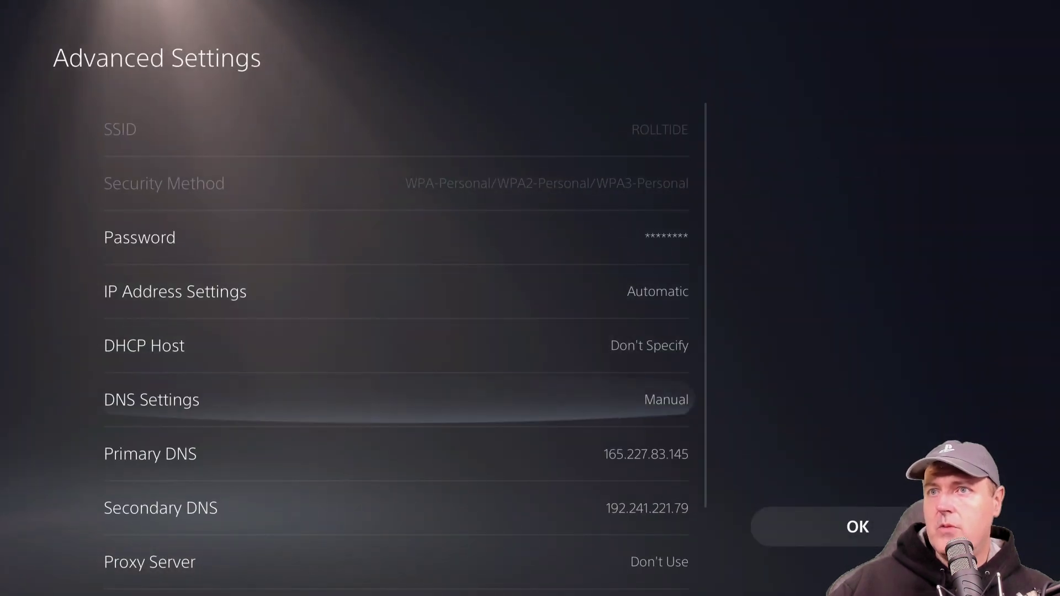
key(Return)
key(Up)
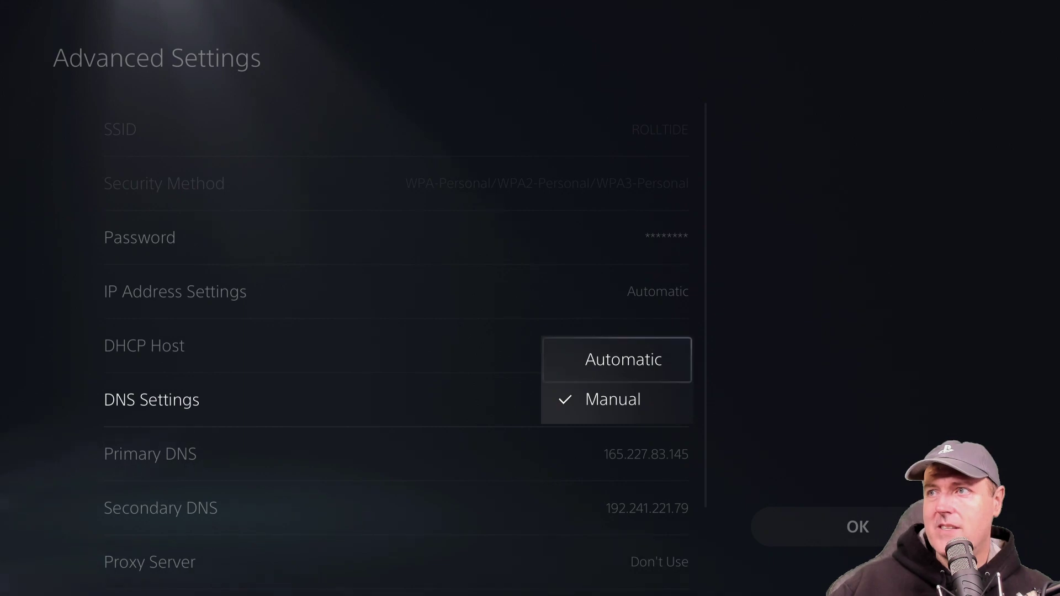
key(Return)
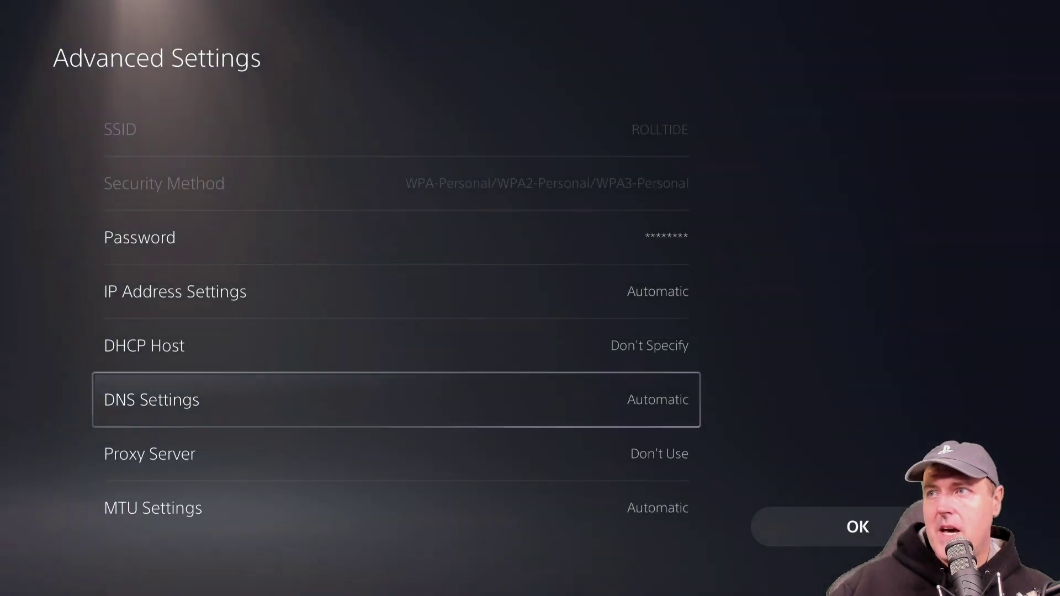
Confirm with OK so ROLLTIDE reconnects as Connected, then return Home via the PS button
key(Return)
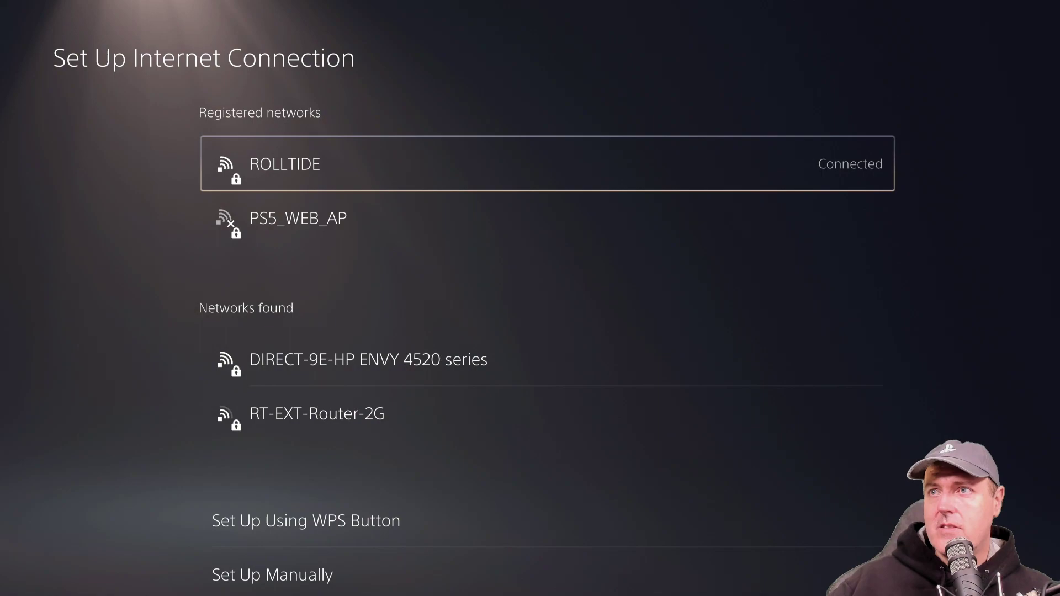
key(super)
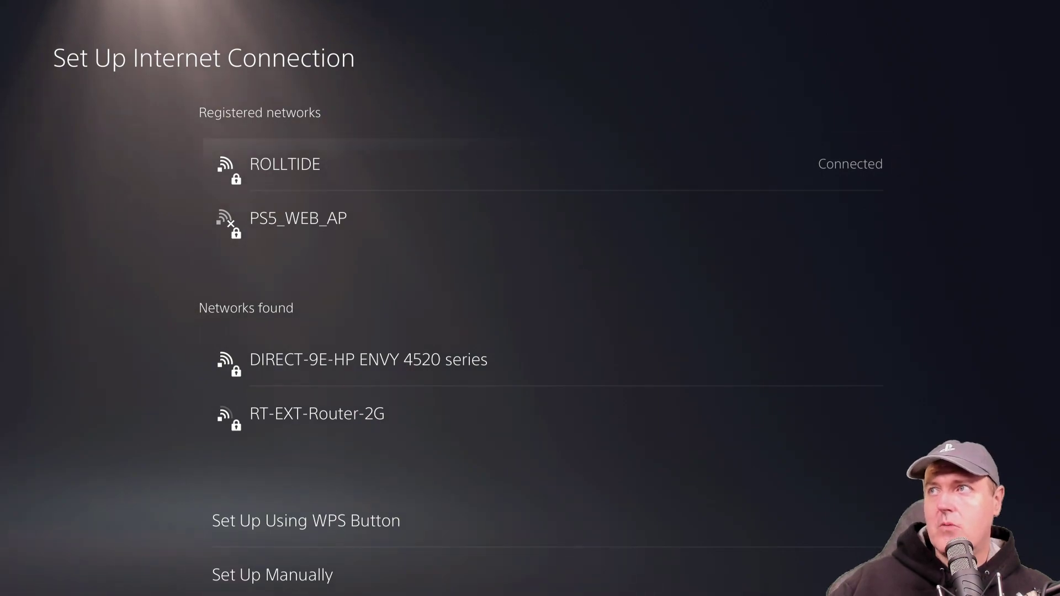
key(Return)
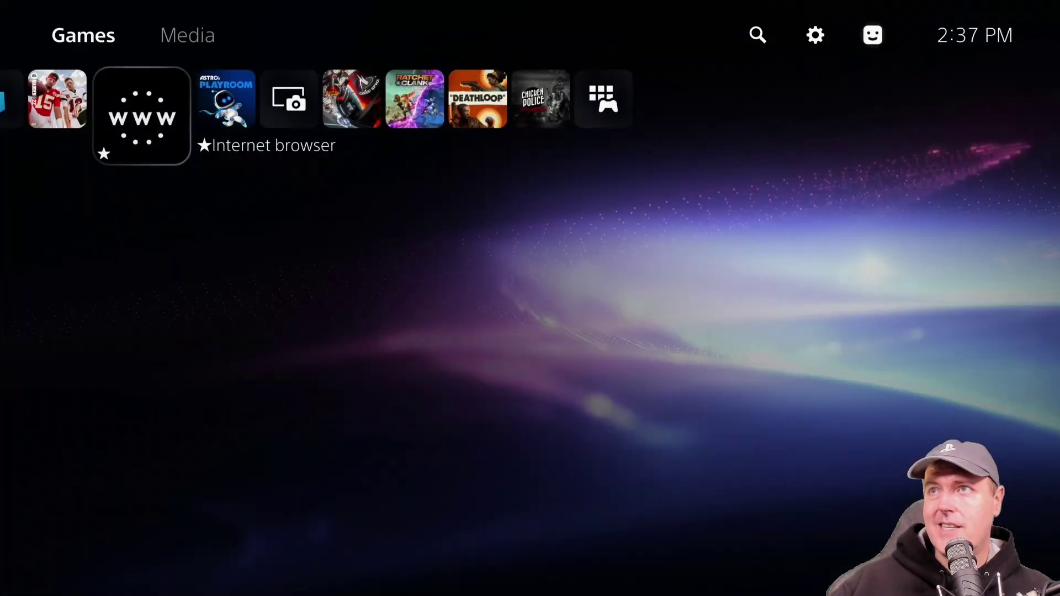
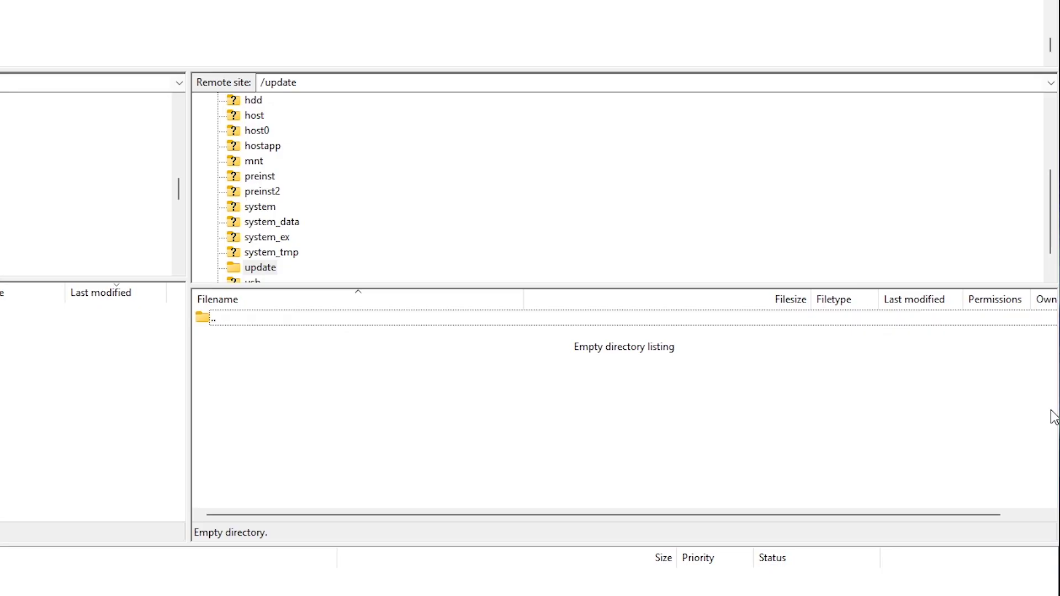
Refresh FileZilla's remote /update folder listing several times; it stays empty
right_click(368, 428)
click(434, 561)
right_click(363, 426)
click(417, 558)
right_click(356, 426)
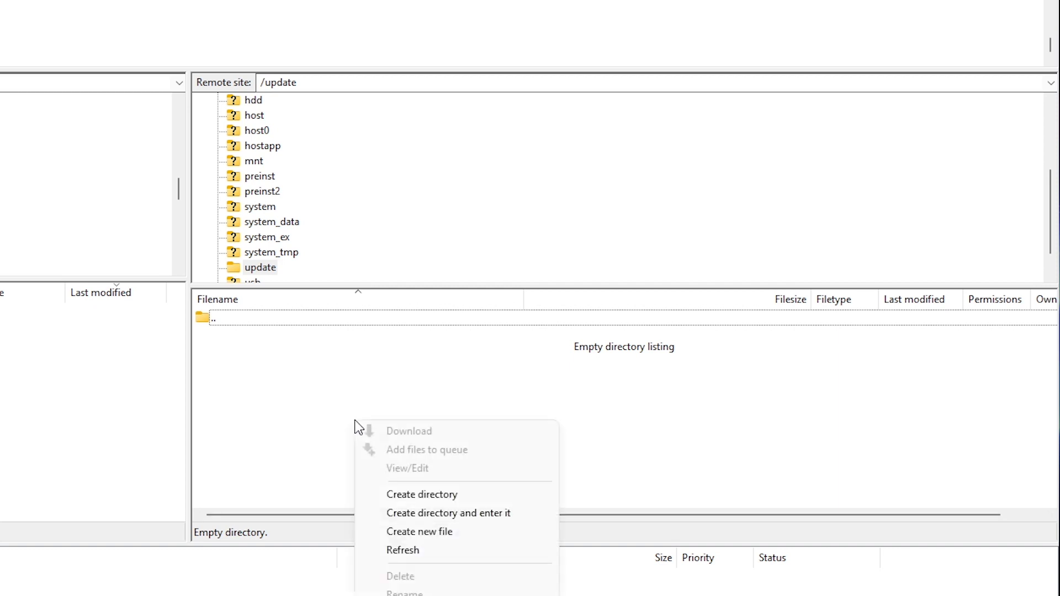
click(392, 550)
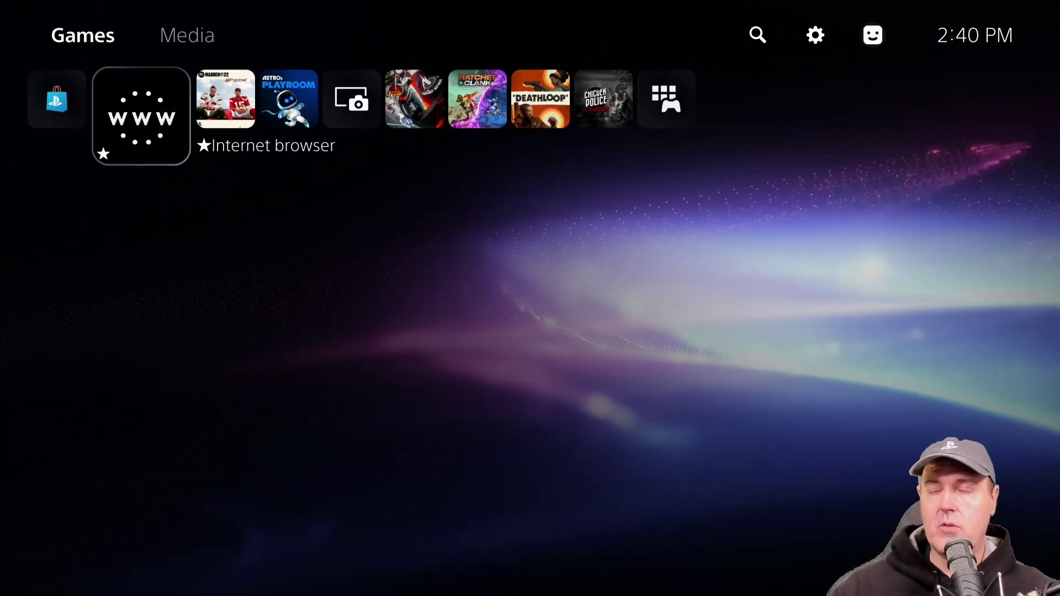
Go to Settings > System > System Software Update and Settings on the PS5
key(Right)
key(Right)
key(Right)
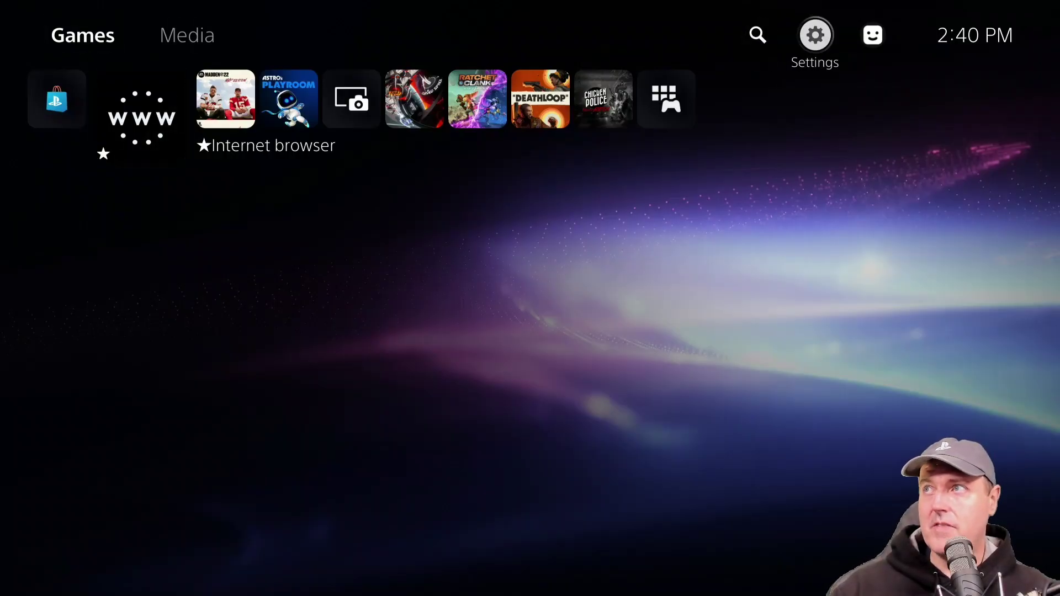
key(Return)
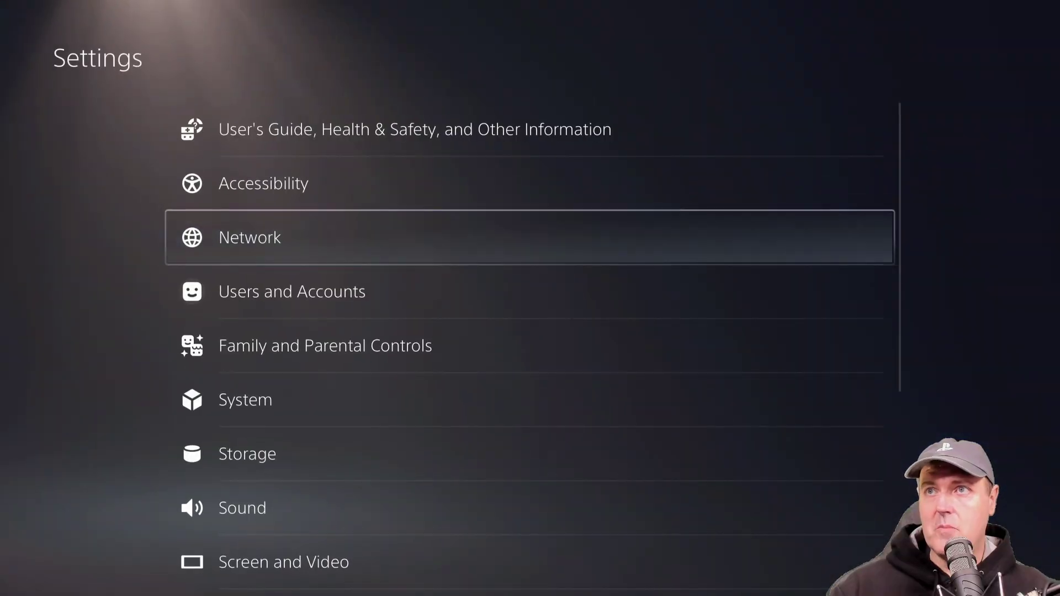
key(Down)
key(Down)
key(Down)
key(Return)
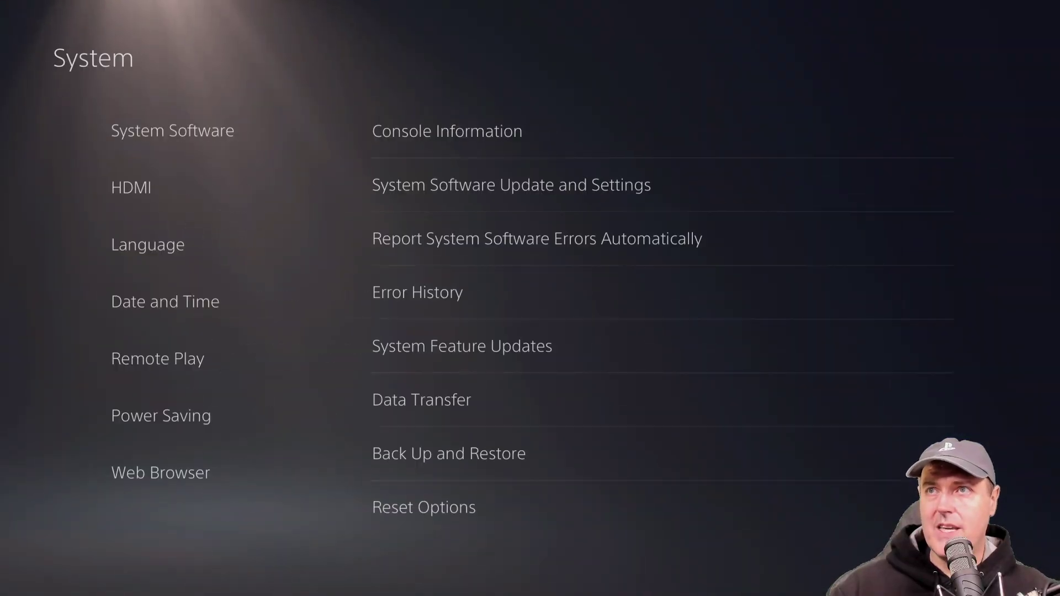
key(Right)
key(Down)
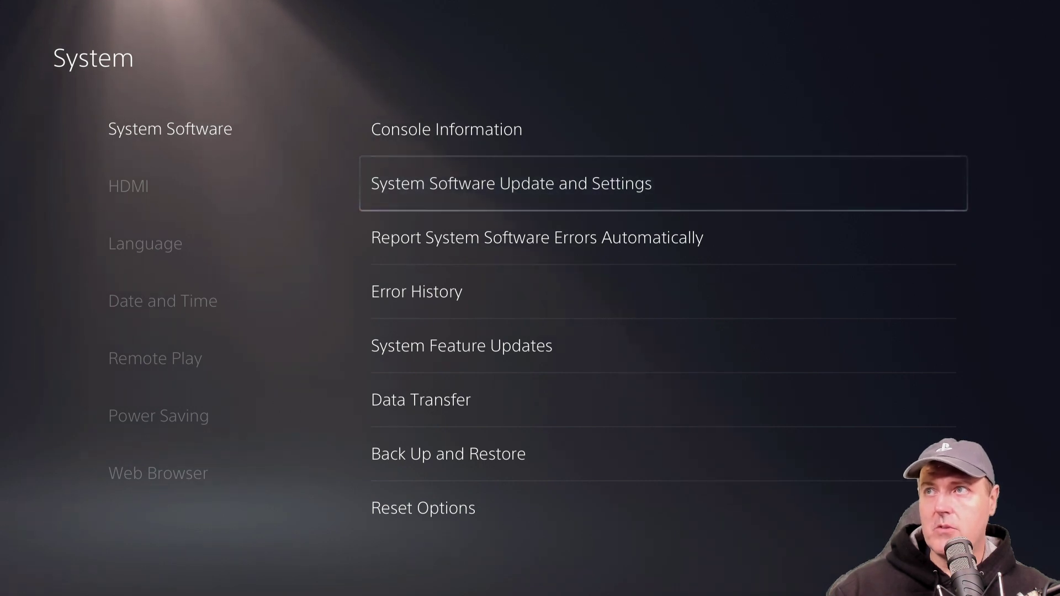
key(Return)
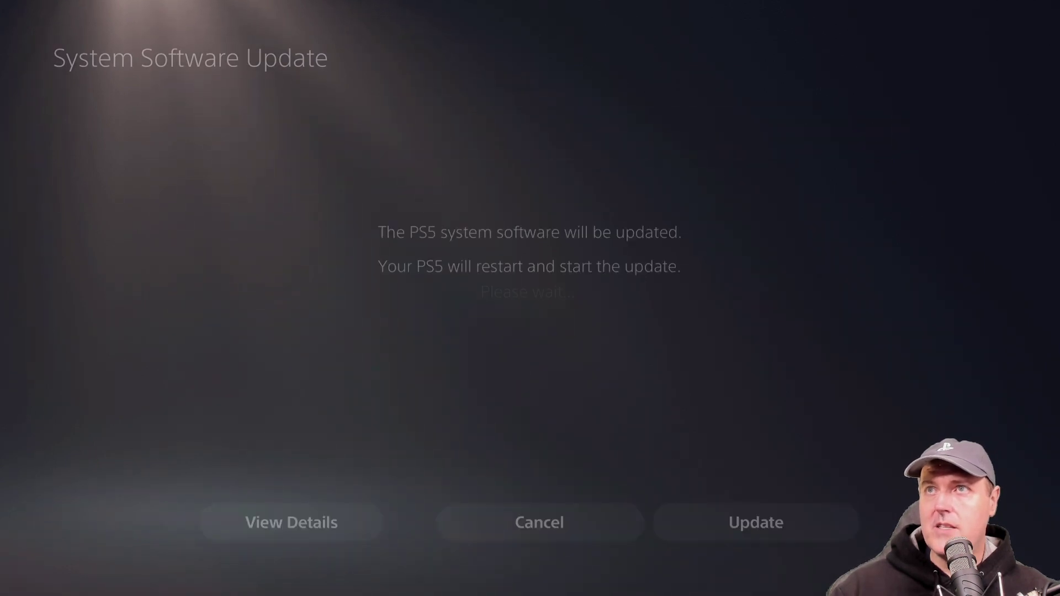
Check the 1.091 GB update's details, then start Update Using Internet
key(Left)
key(Left)
key(Return)
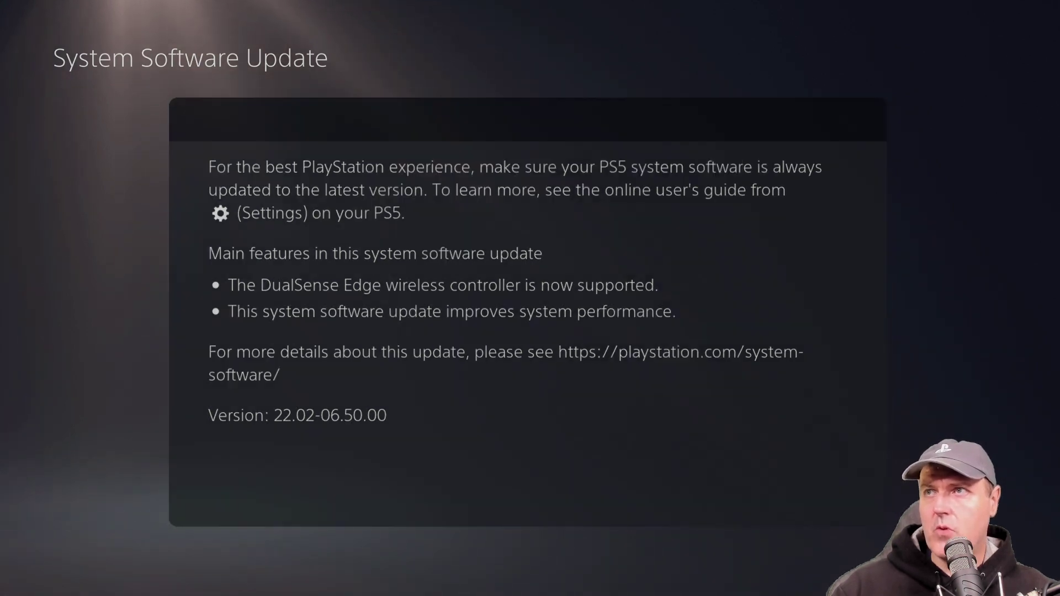
key(Escape)
key(Right)
key(Right)
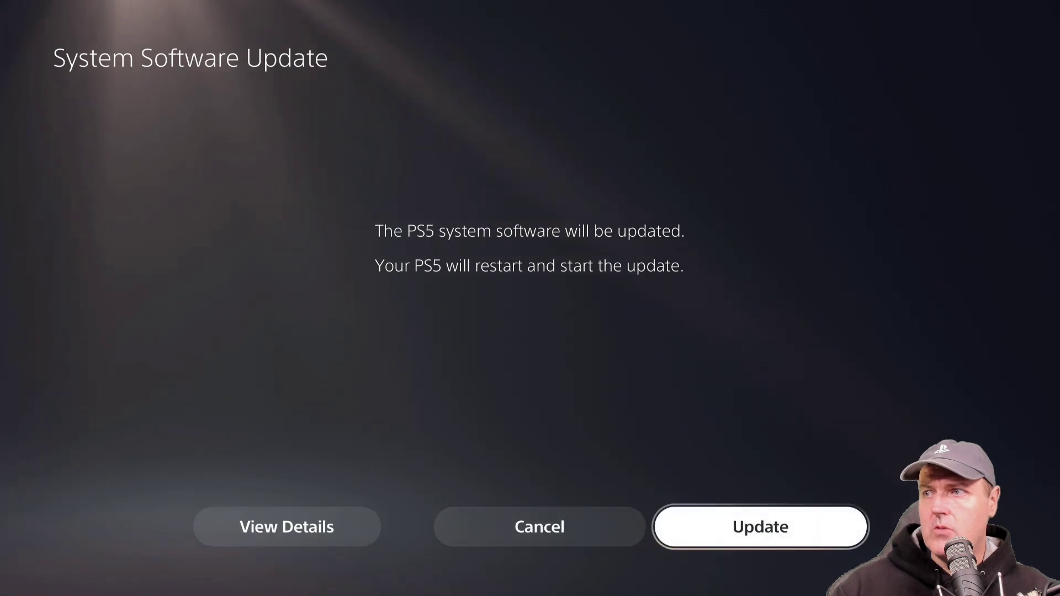
key(Return)
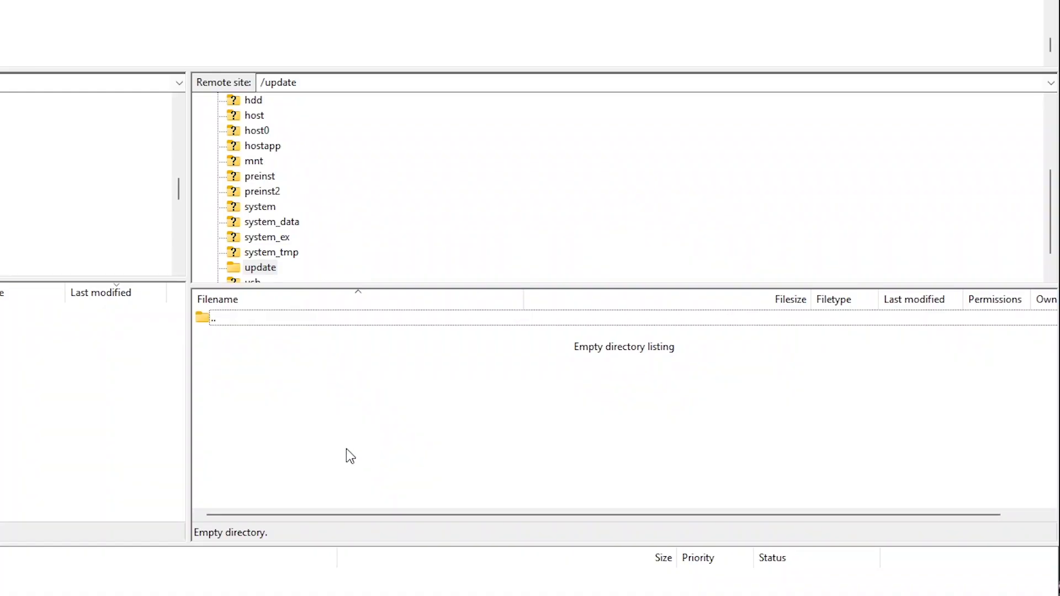
Refresh the remote /update folder four times until eula.xml and the growing PS5UPDATE.PUP.temp appear
right_click(330, 443)
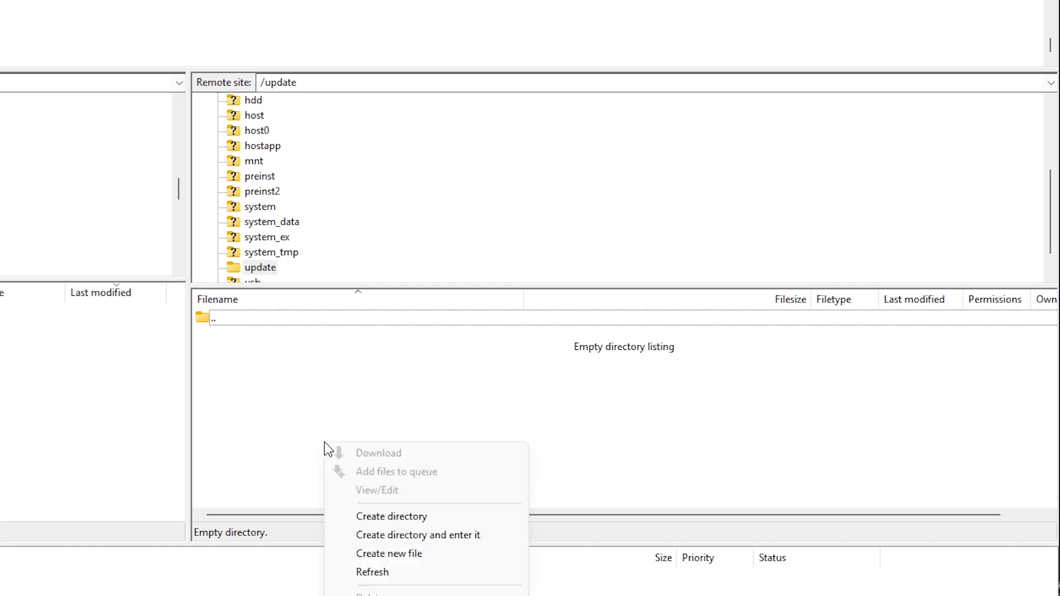
click(373, 573)
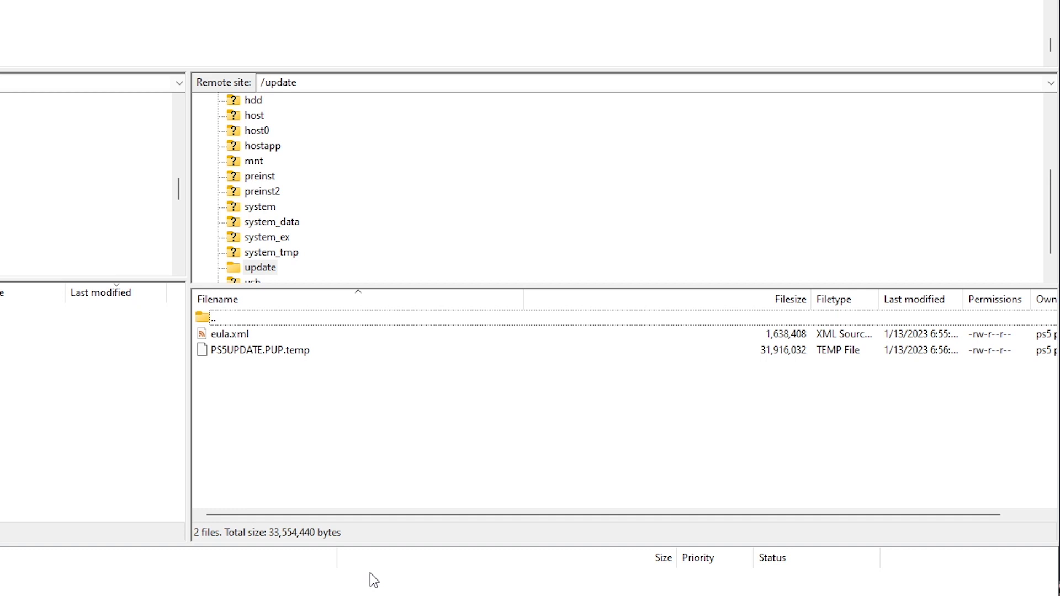
right_click(321, 438)
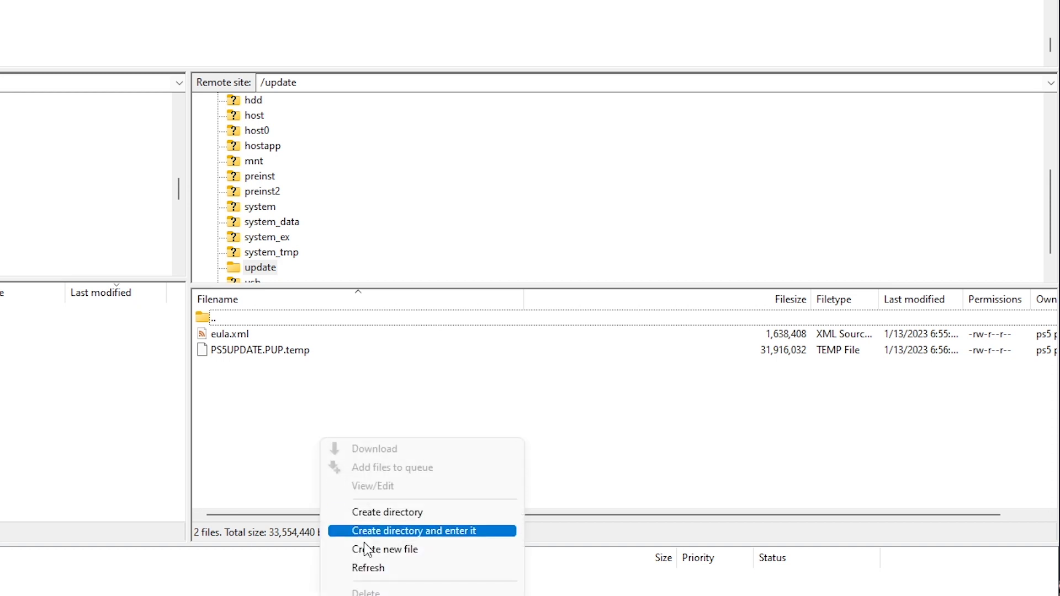
click(365, 569)
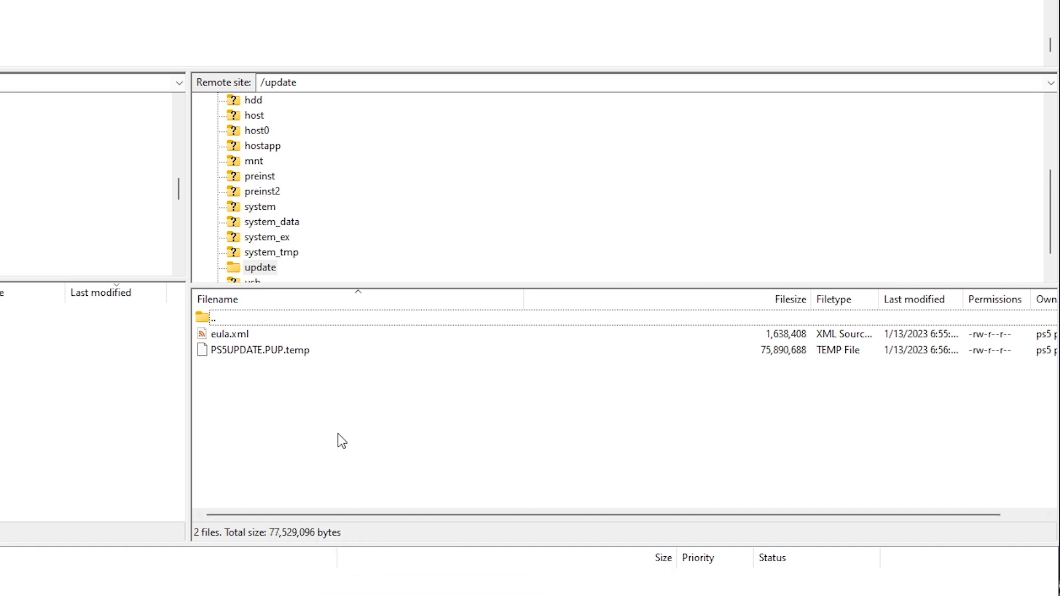
right_click(346, 422)
click(387, 561)
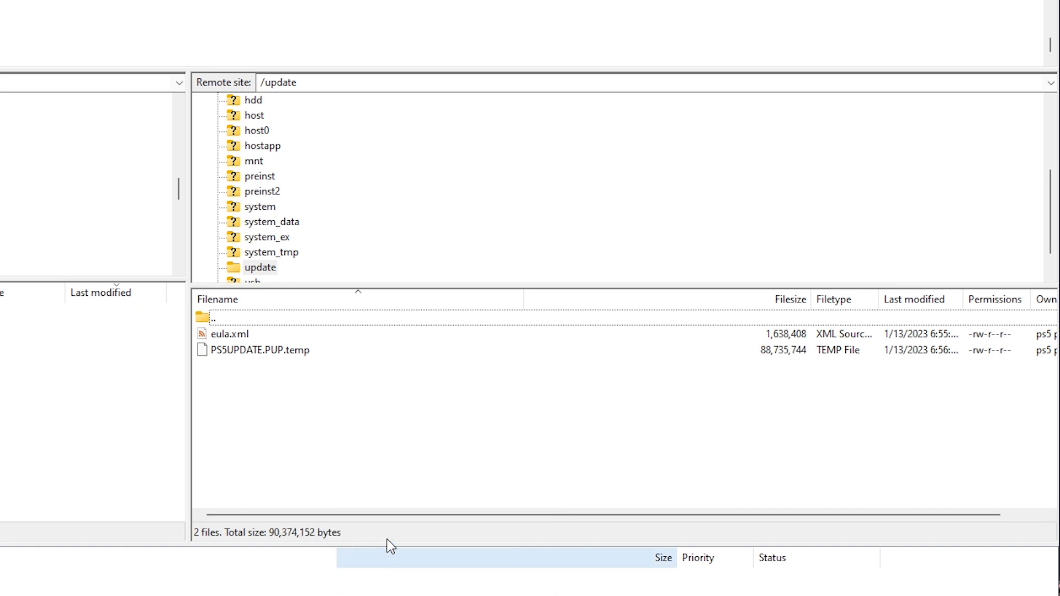
right_click(457, 433)
click(511, 564)
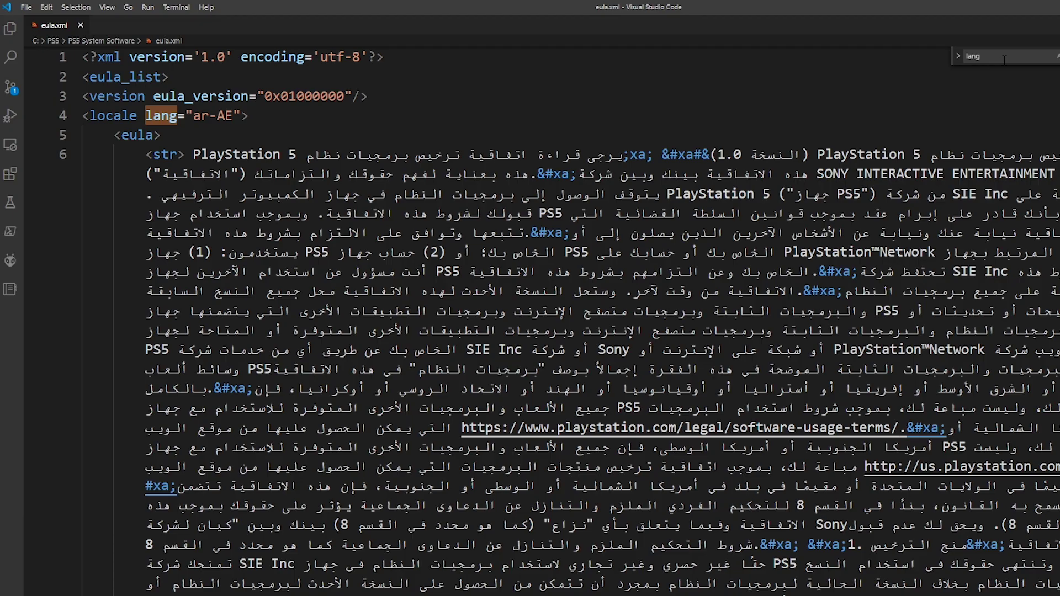
Step through the cs-CZ, da-DK and el-GR lang matches in eula.xml, then search for en-US
key(Return)
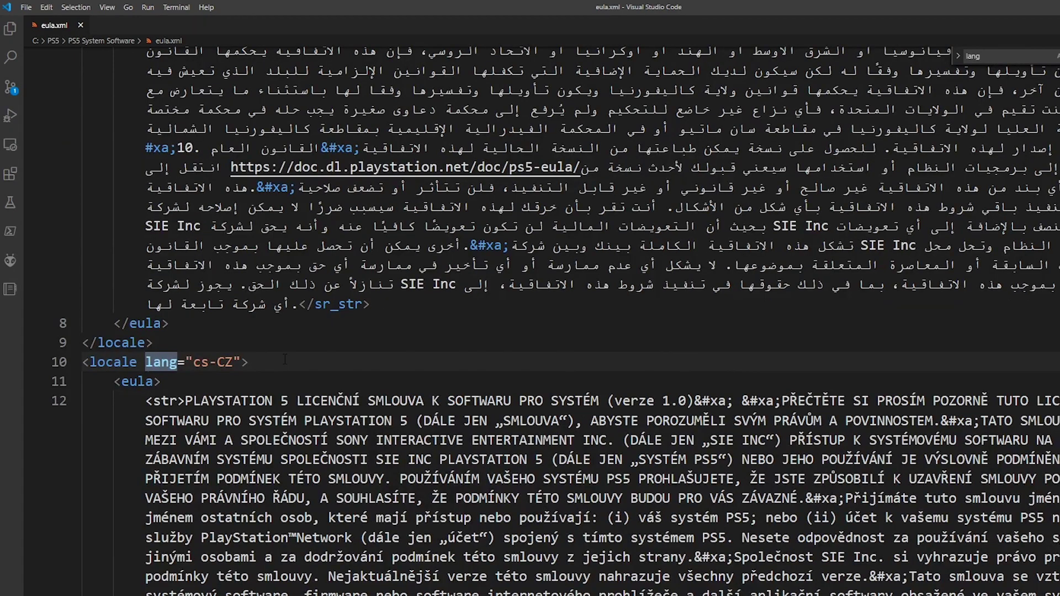
key(Return)
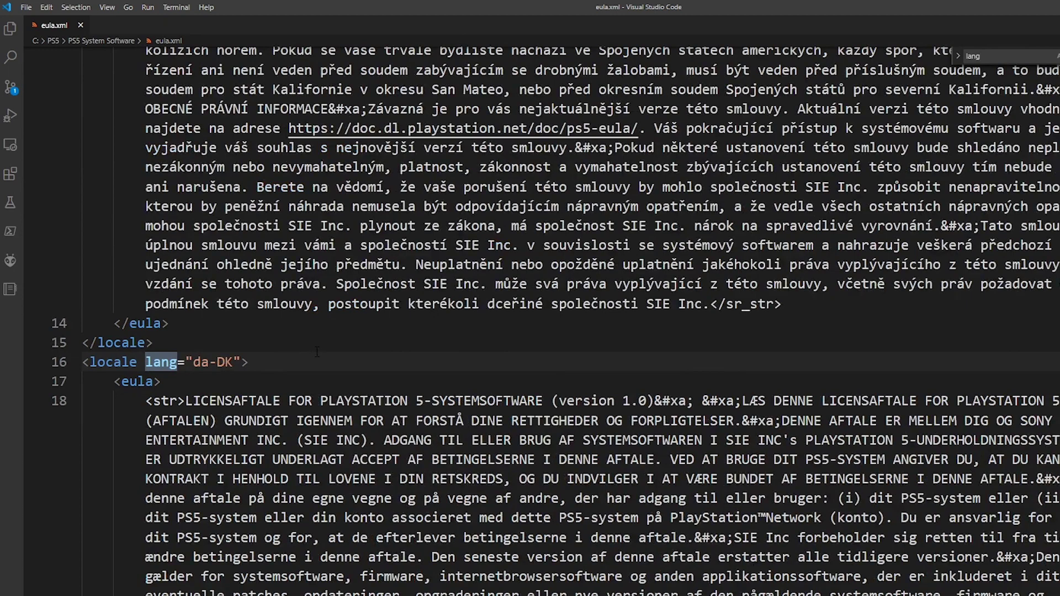
key(Return)
key(Return)
key(shift+Return)
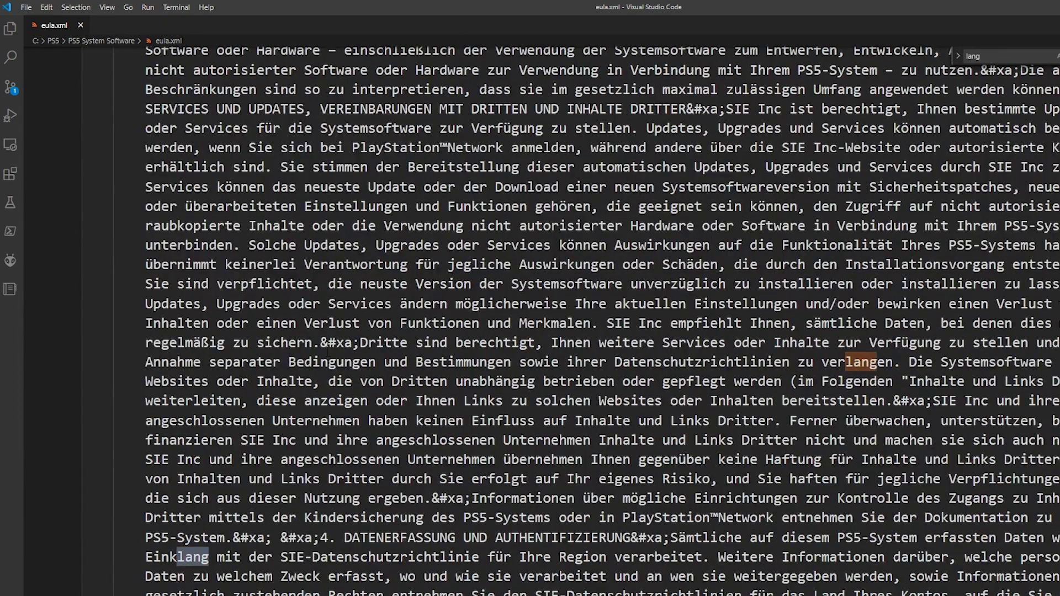
key(Return)
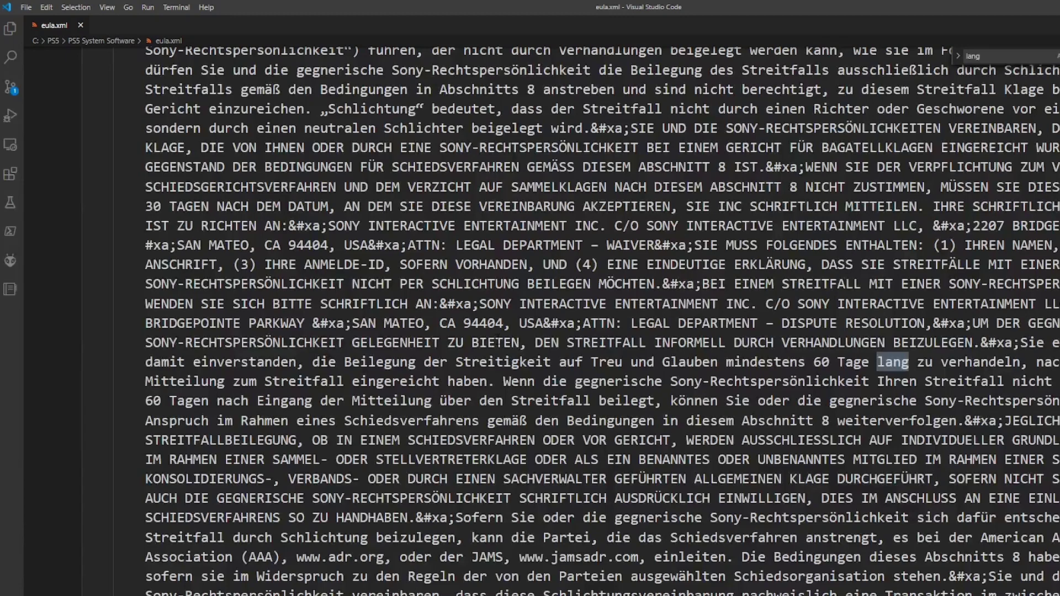
key(Return)
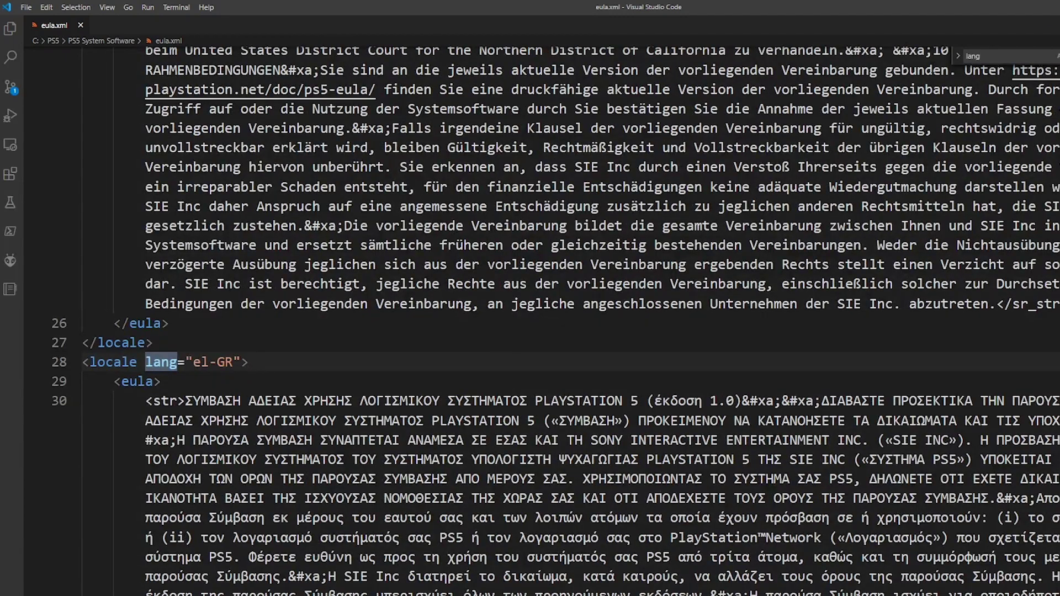
double_click(988, 54)
text(en)
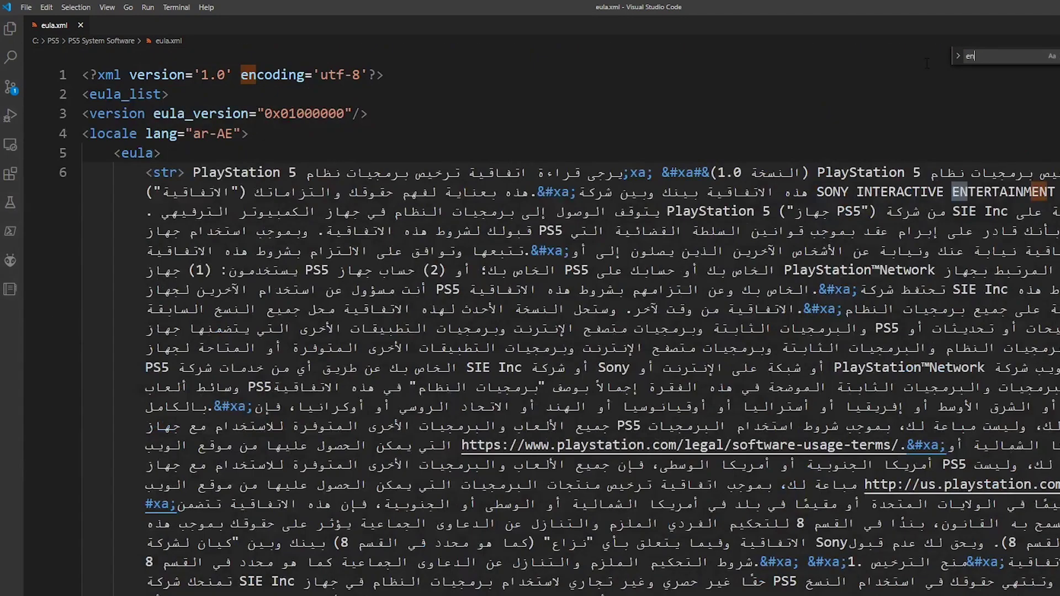
text(-US)
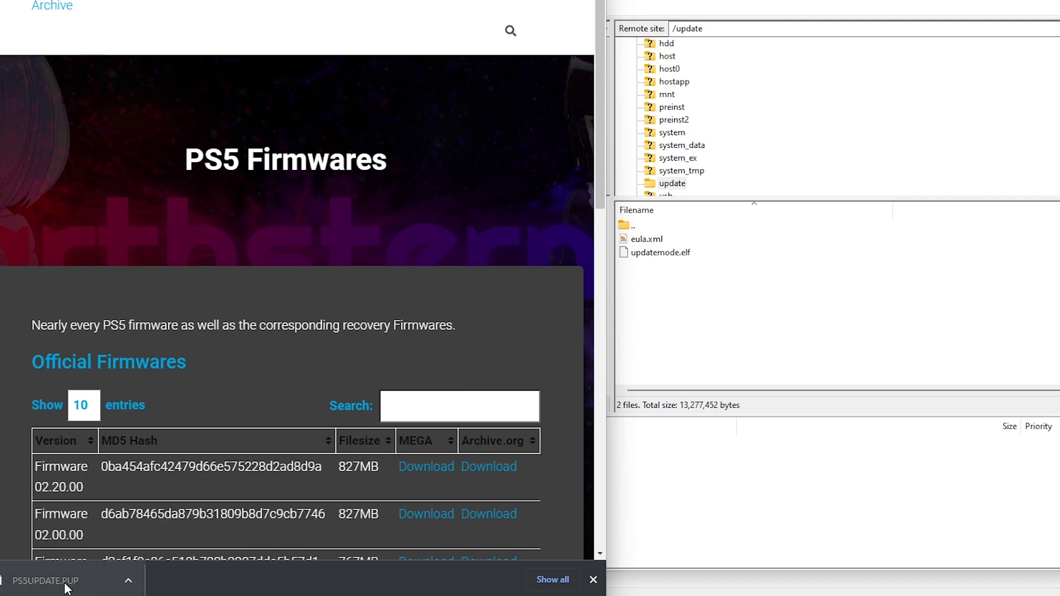
Upload the downloaded PS5UPDATE.PUP into the PS5's remote /update folder in FileZilla
drag(66, 589, 709, 320)
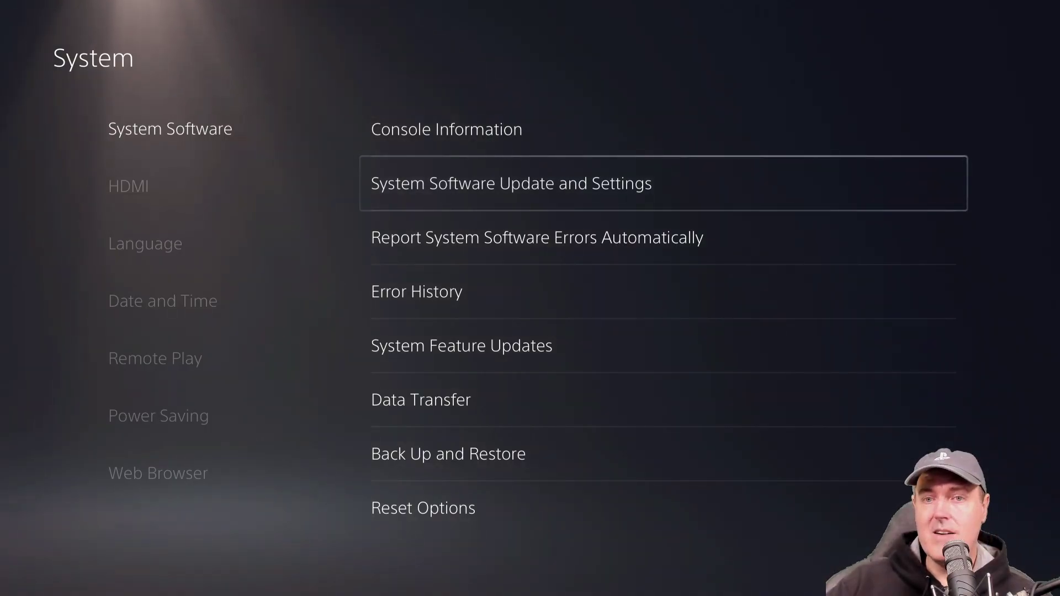
Go to Settings > Network > Settings > Set Up Internet Connection
key(Left)
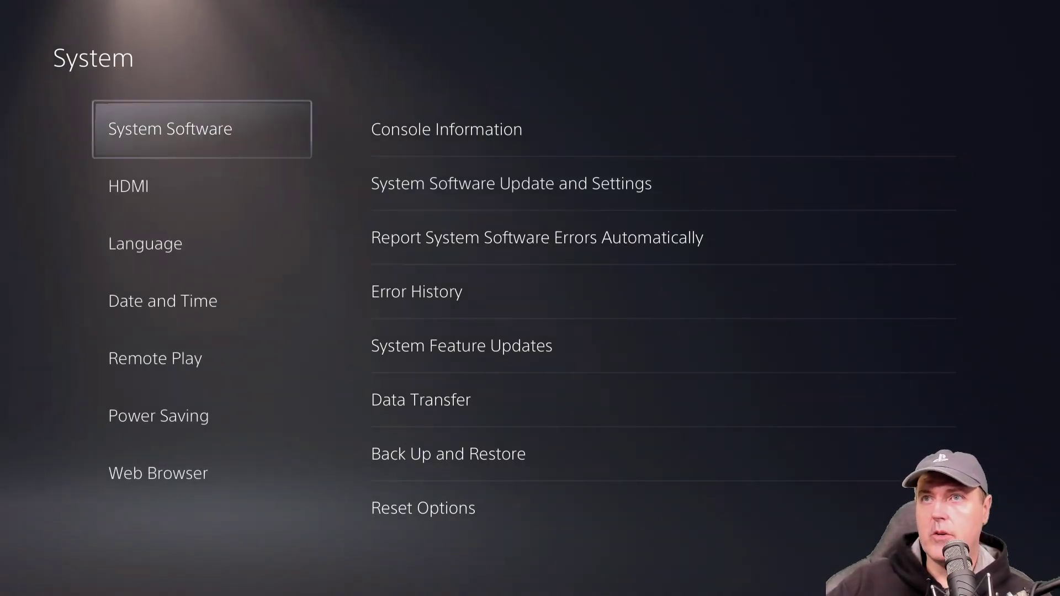
key(Escape)
key(Up)
key(Up)
key(Up)
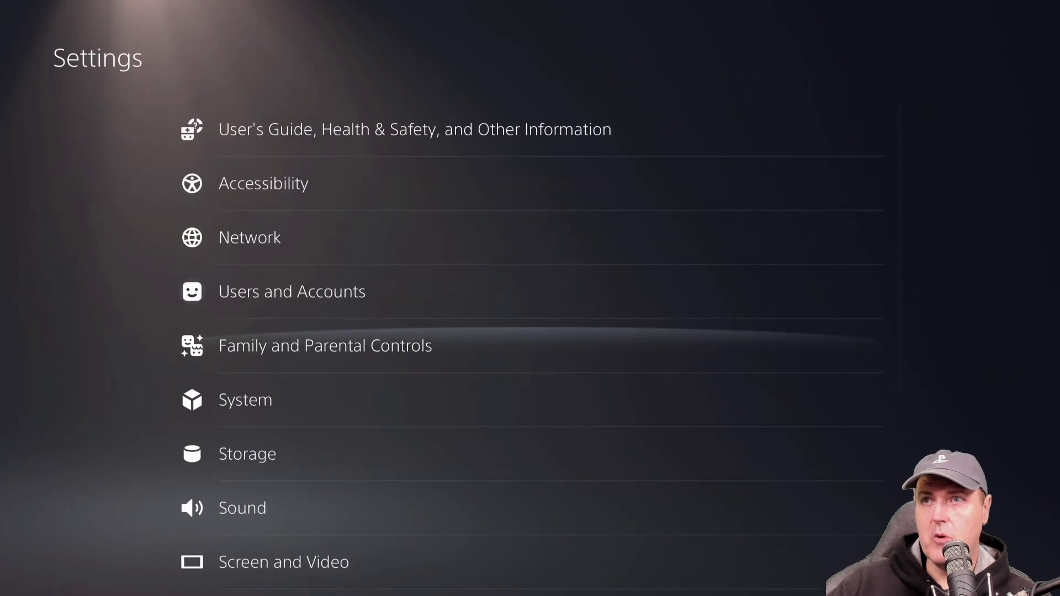
key(Return)
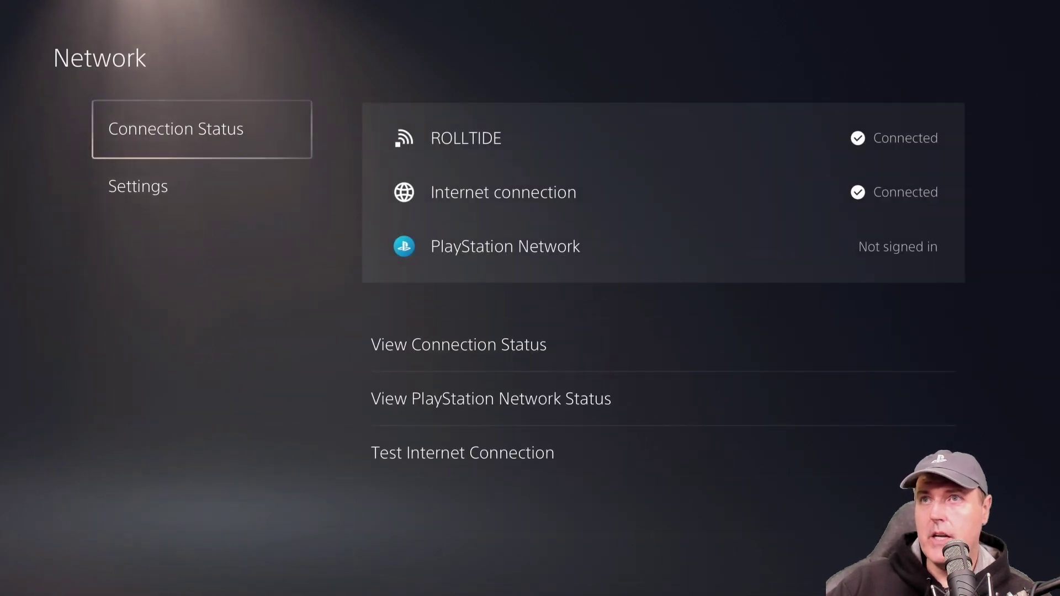
key(Down)
key(Right)
key(Down)
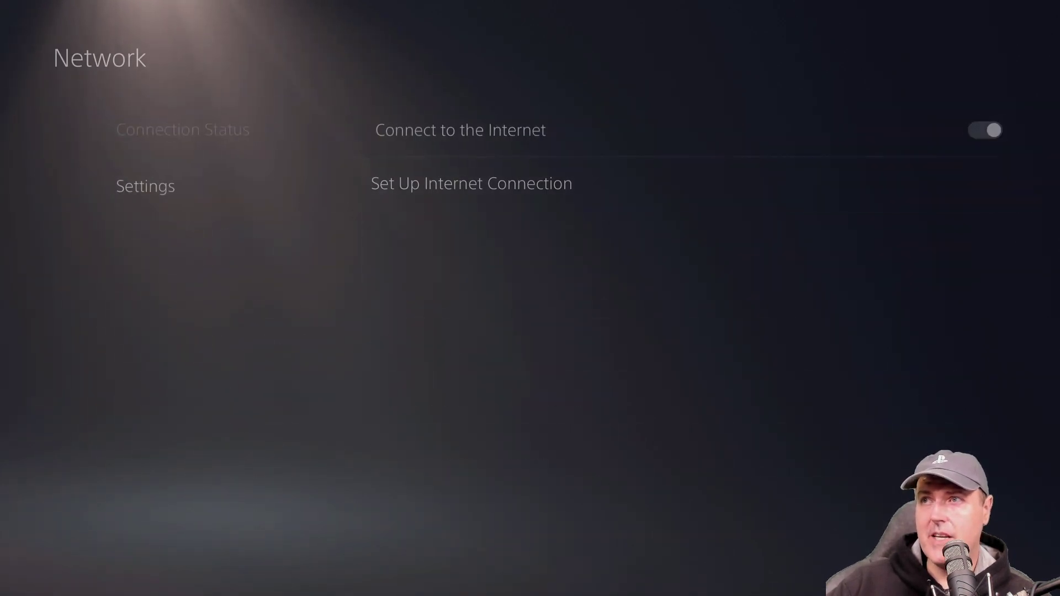
key(Return)
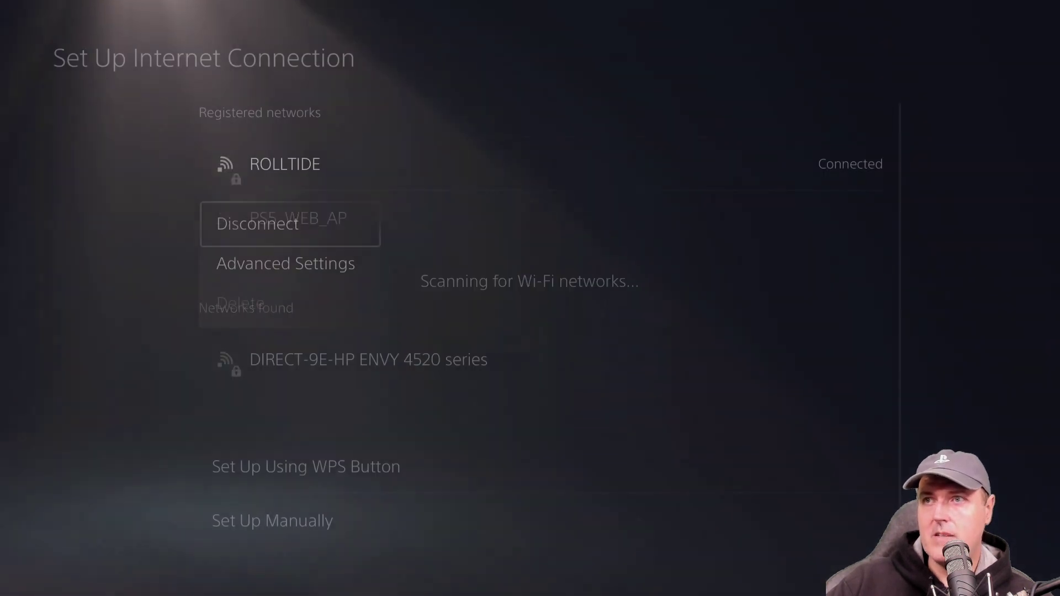
In the Wi-Fi network's Advanced Settings, set DNS to Manual with 165.227.83.145 and 192.241.221.79, and save
key(Down)
key(Return)
key(Down)
key(Down)
key(Down)
key(Down)
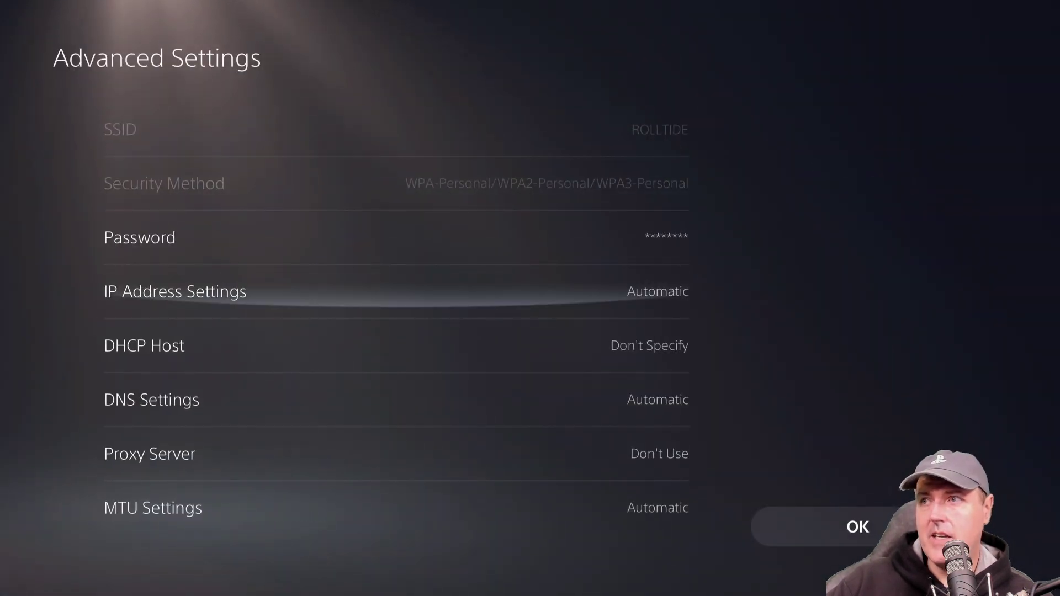
key(Return)
key(Down)
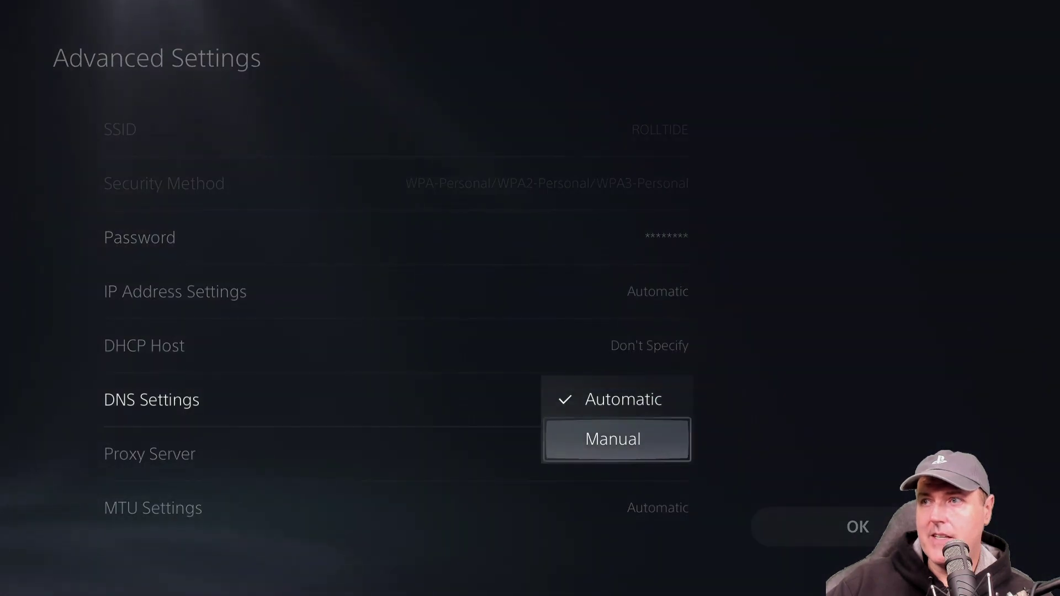
key(Return)
key(Right)
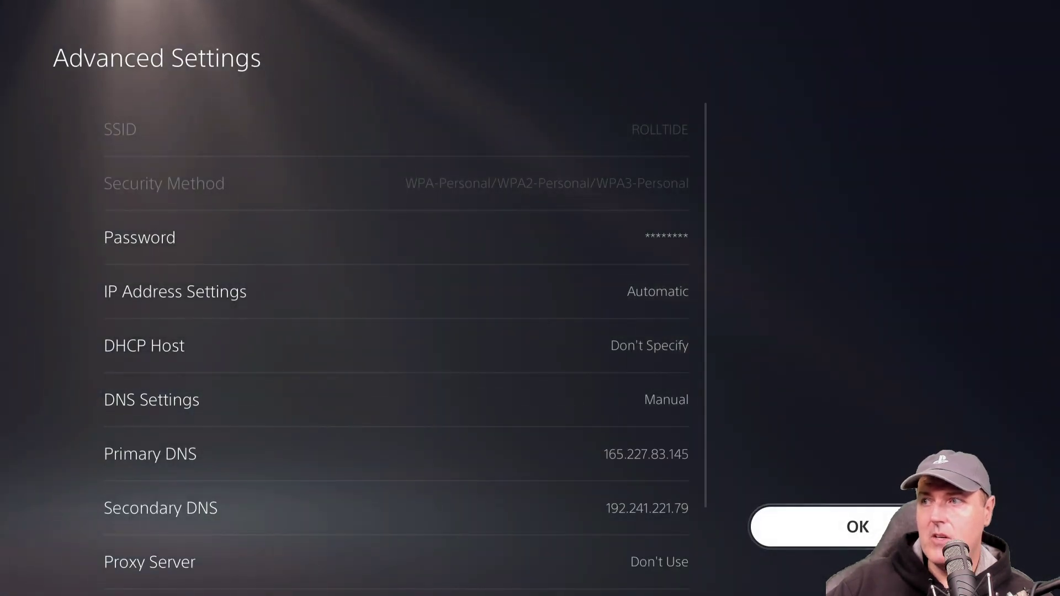
key(Return)
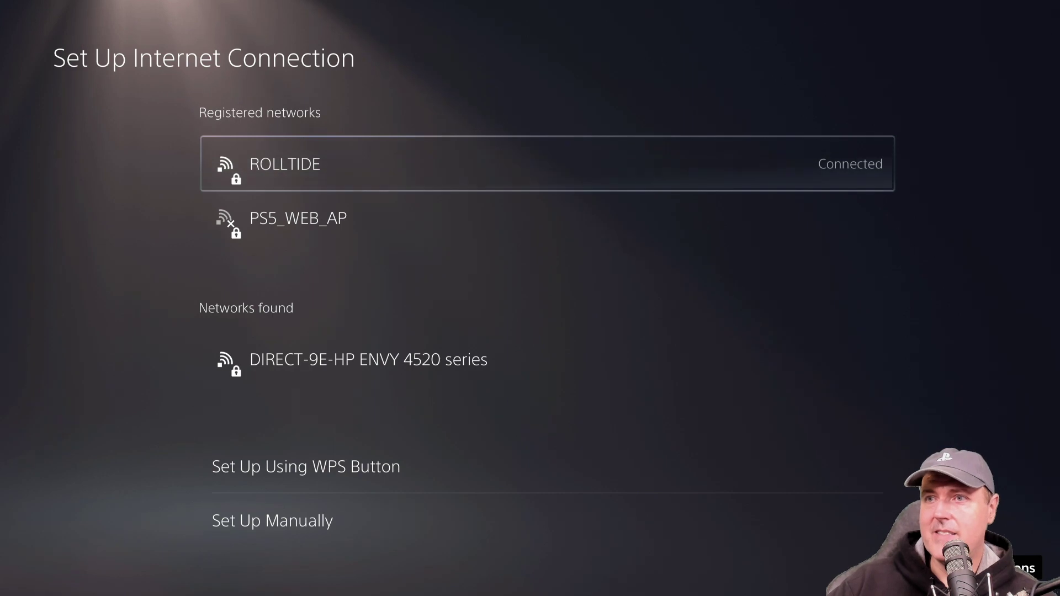
From the control center's Downloads/Uploads, choose Update System Software on the downloaded system software file
key(Escape)
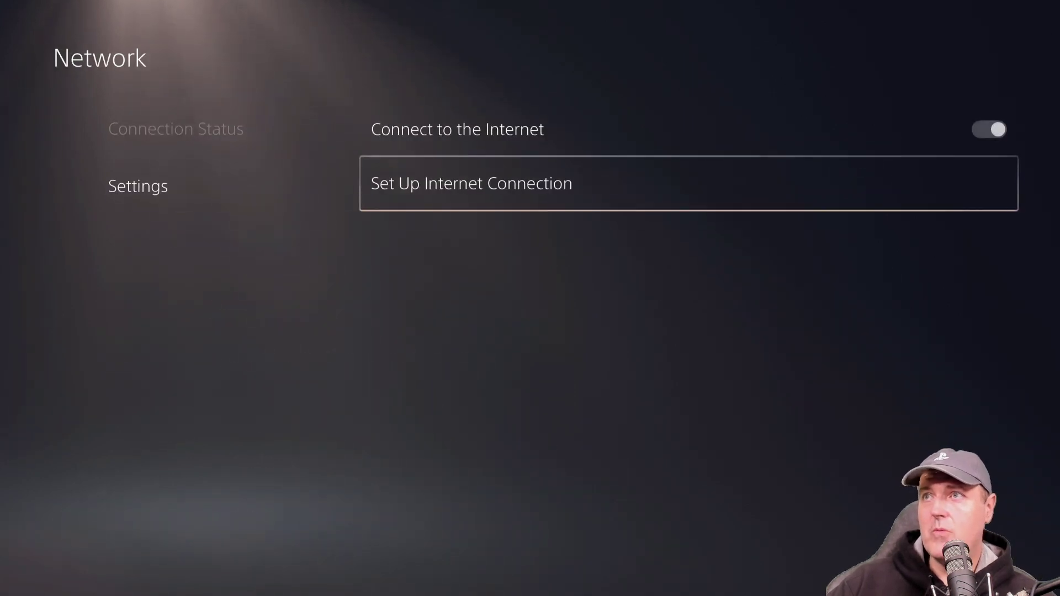
key(Left)
key(super)
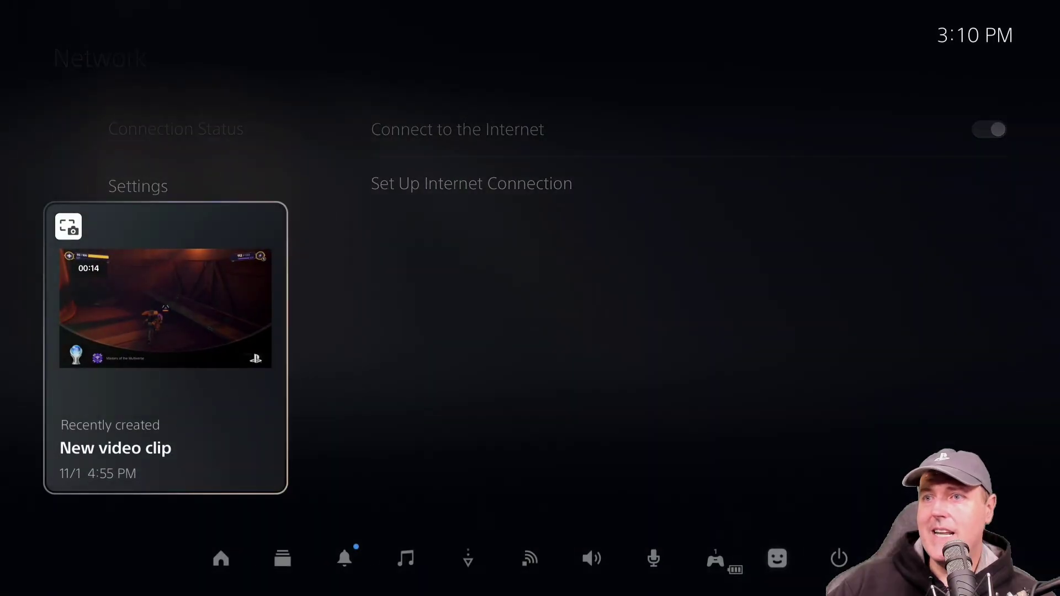
key(Down)
key(Left)
key(Right)
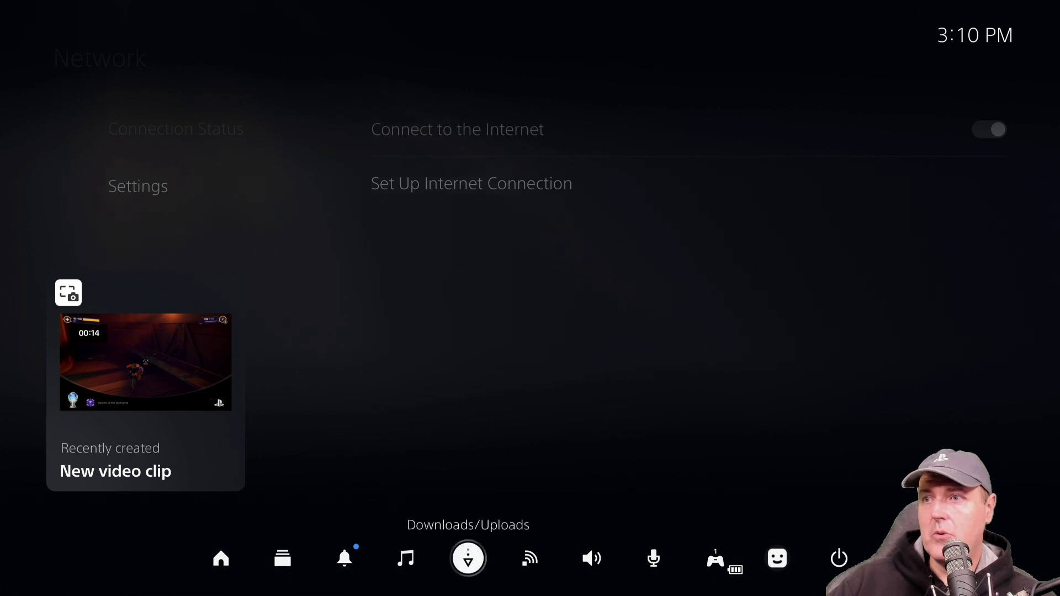
key(Return)
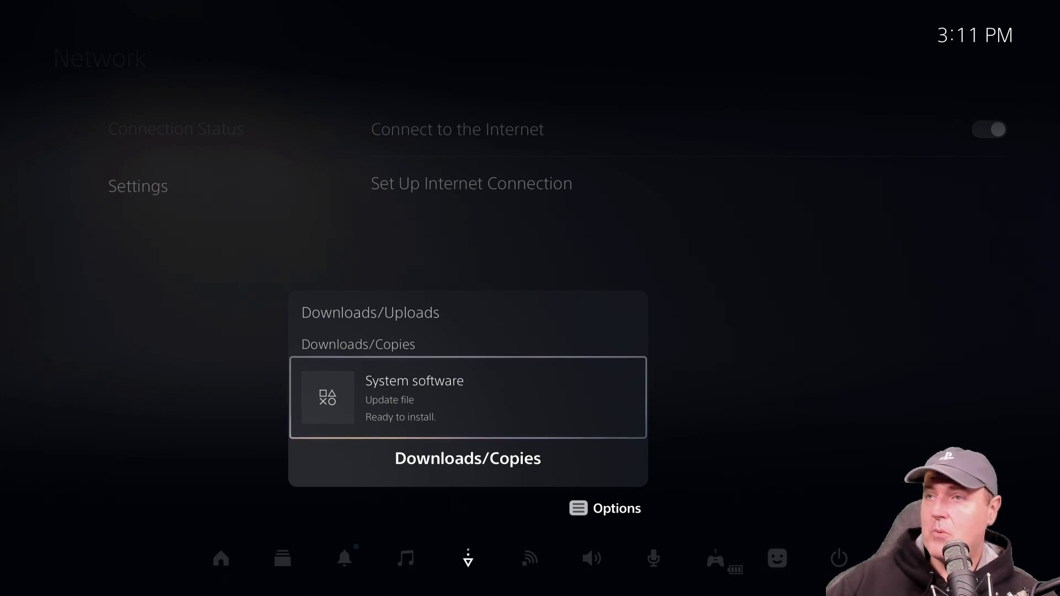
key(Menu)
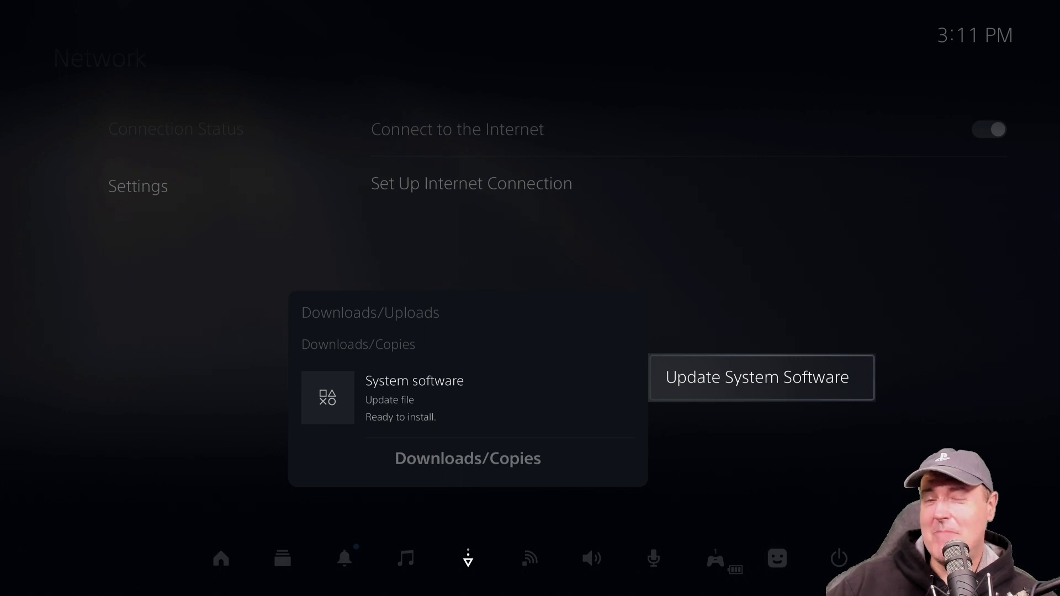
key(Return)
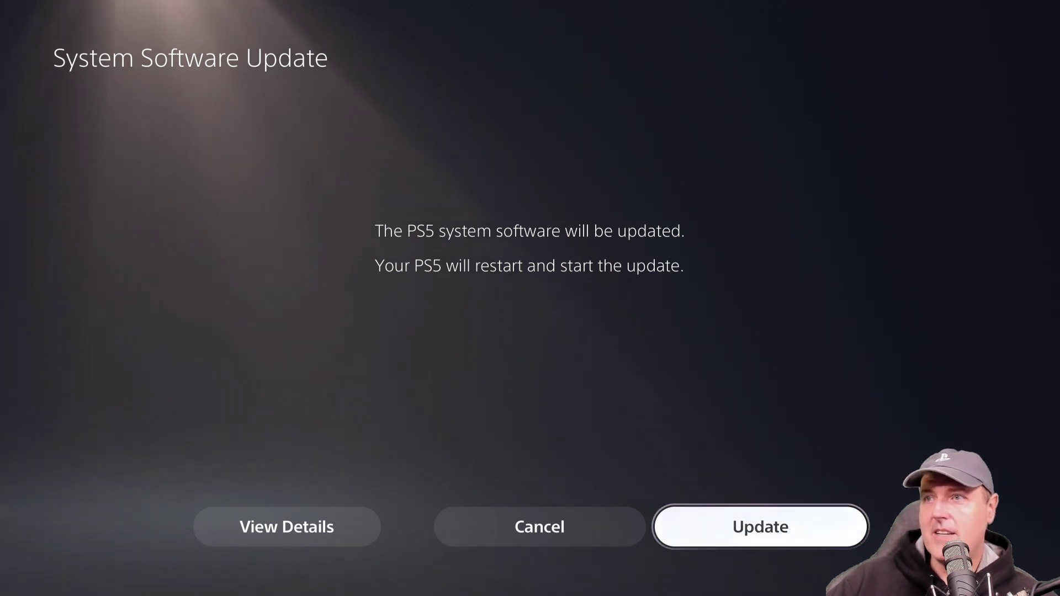
Confirm the system software update, then retry it after it fails with error SU-101194-6
key(Return)
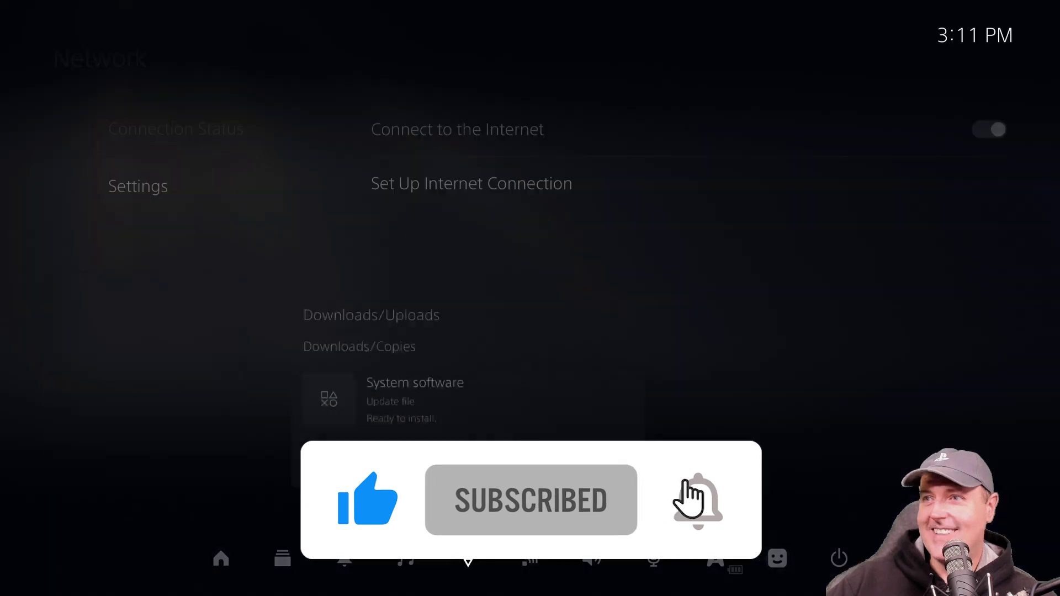
key(Return)
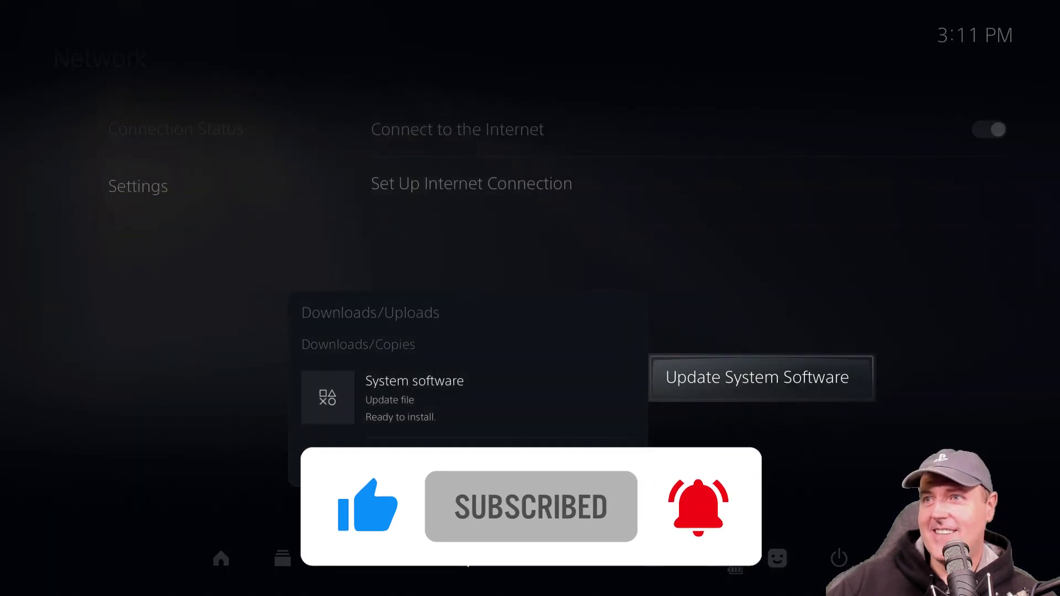
key(Return)
key(Return)
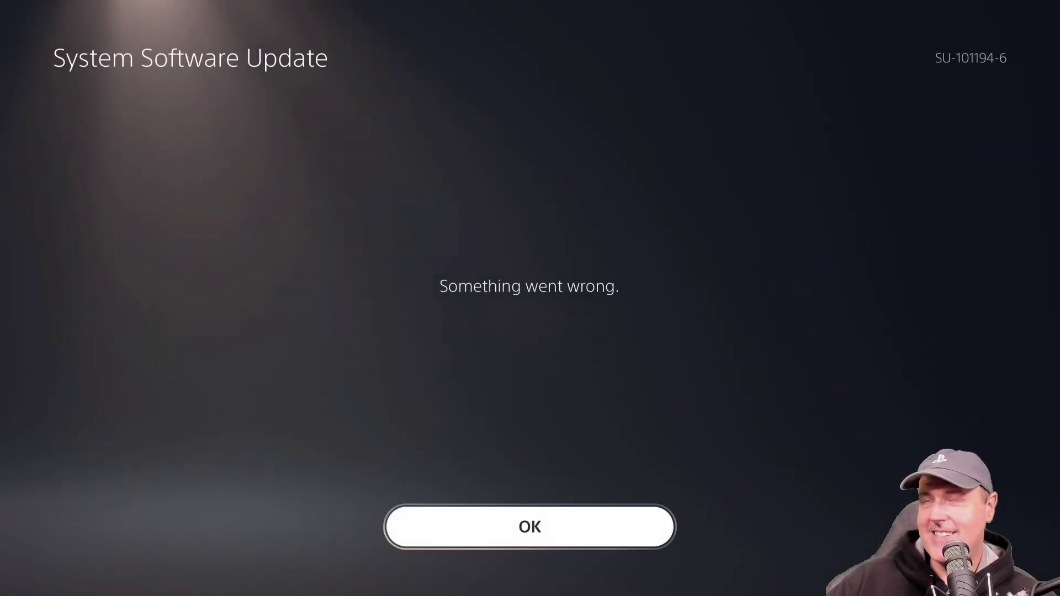